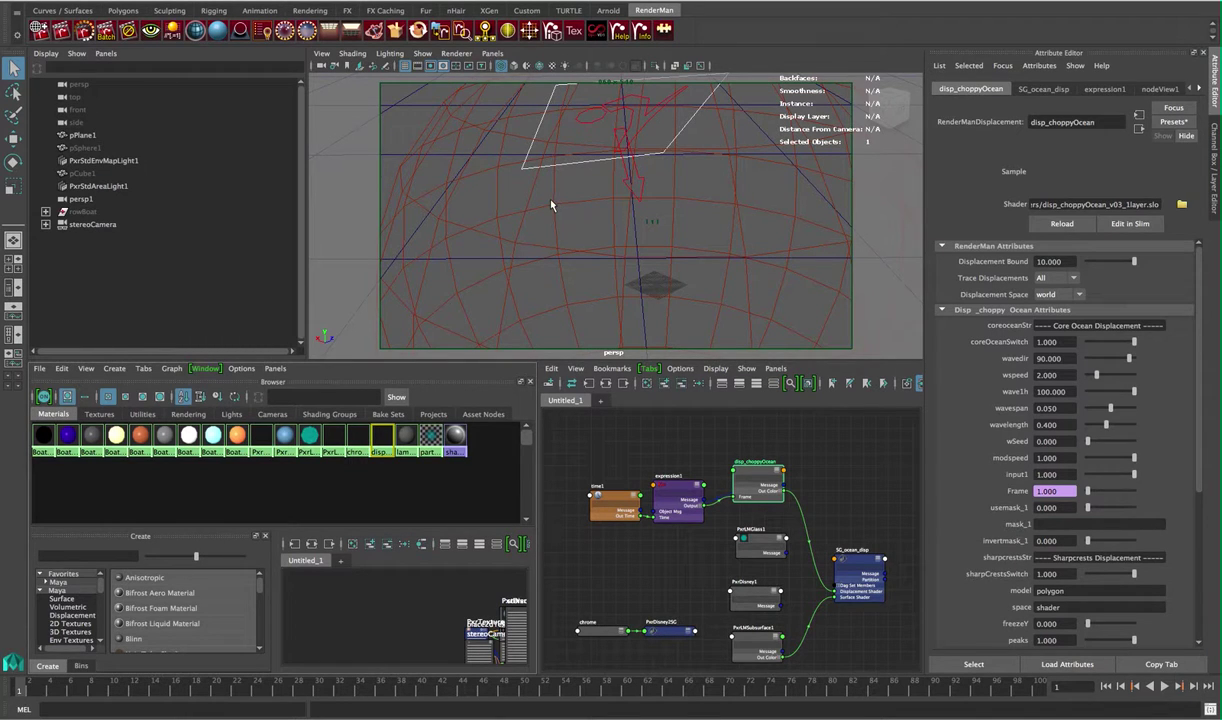
Start a RenderMan RIS render of perspShape at frame 1 from the shelf Render icon
middle_click_drag(845, 524, 833, 494, "alt")
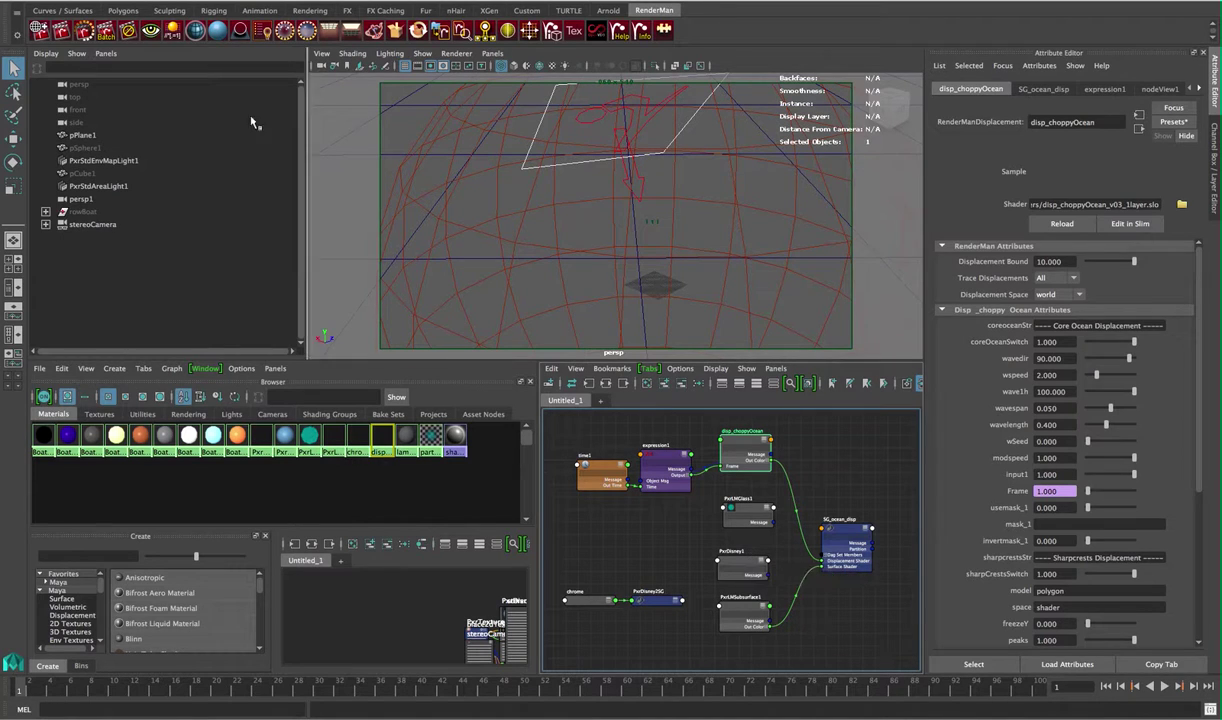
left_click(88, 33)
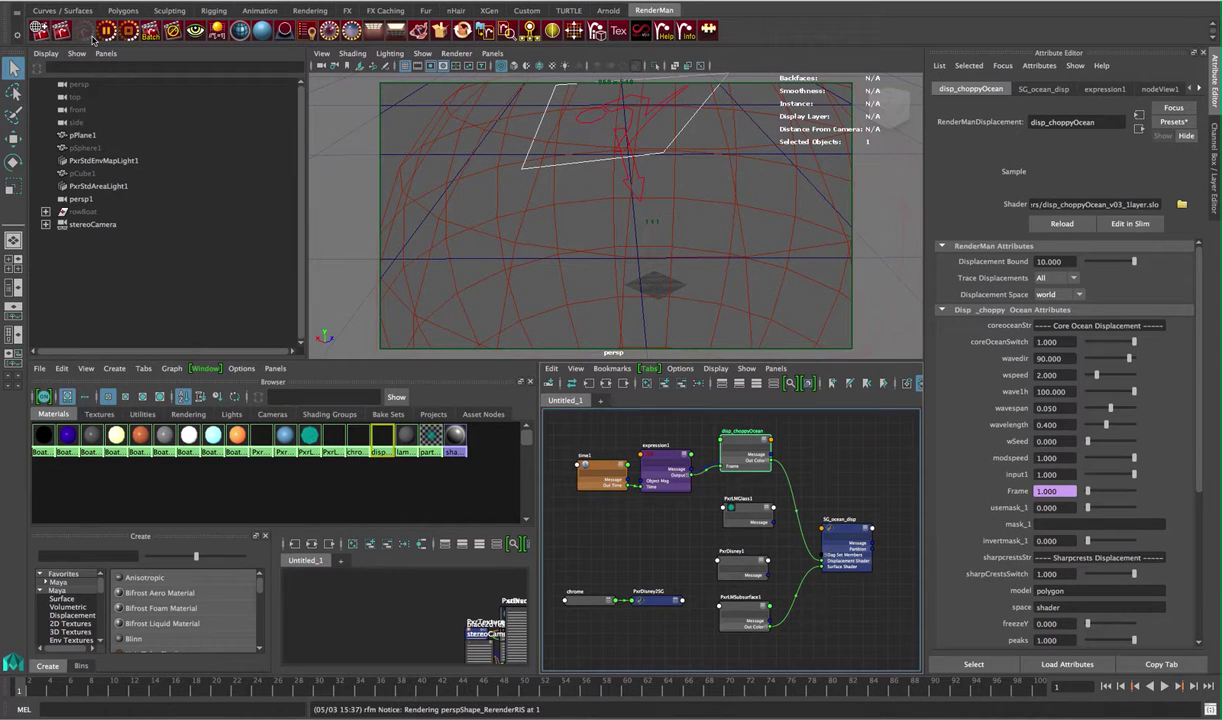
key("super+Tab")
key("super+Tab")
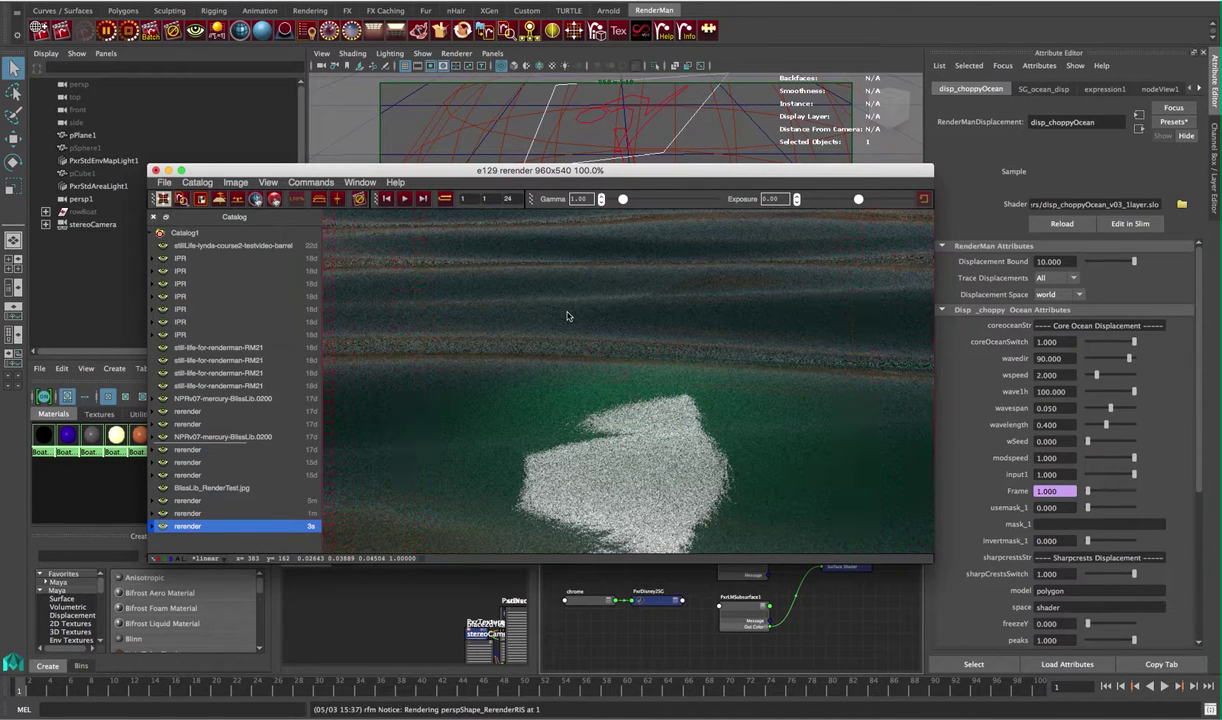
left_click(668, 124)
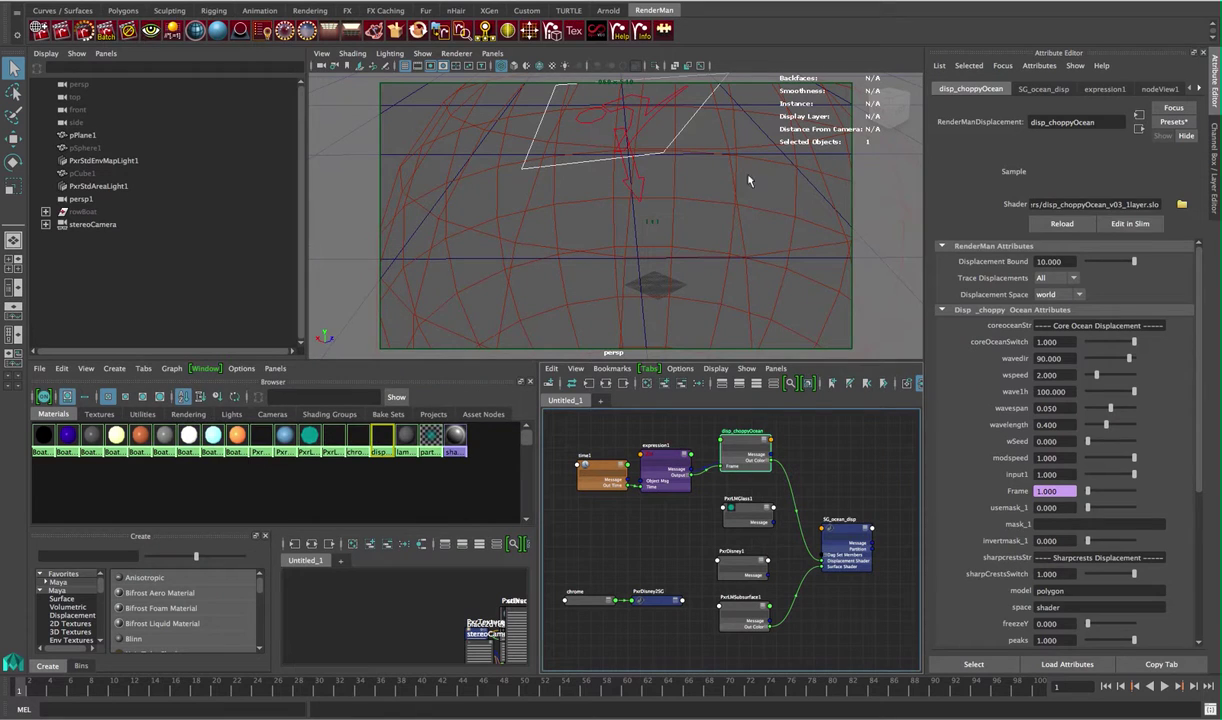
Maximize the Node Editor and frame the shading network around SG_ocean_disp, showing its attributes
key("space")
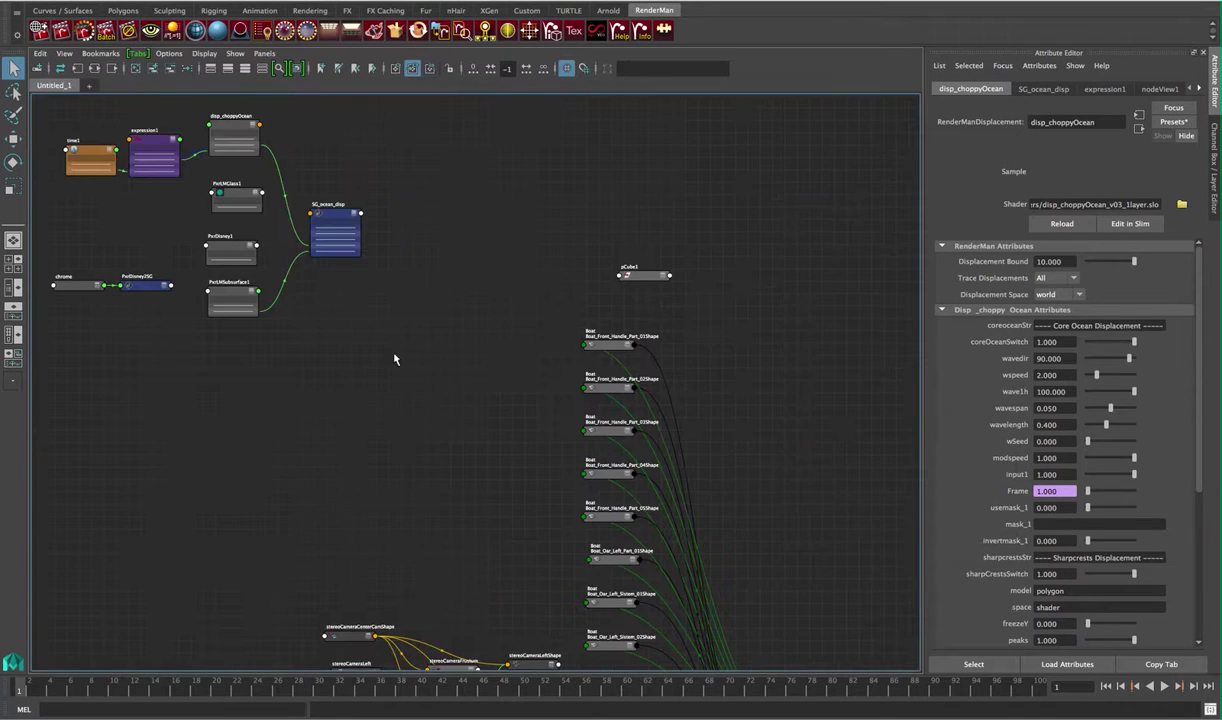
middle_click_drag(330, 352, 690, 540, "alt")
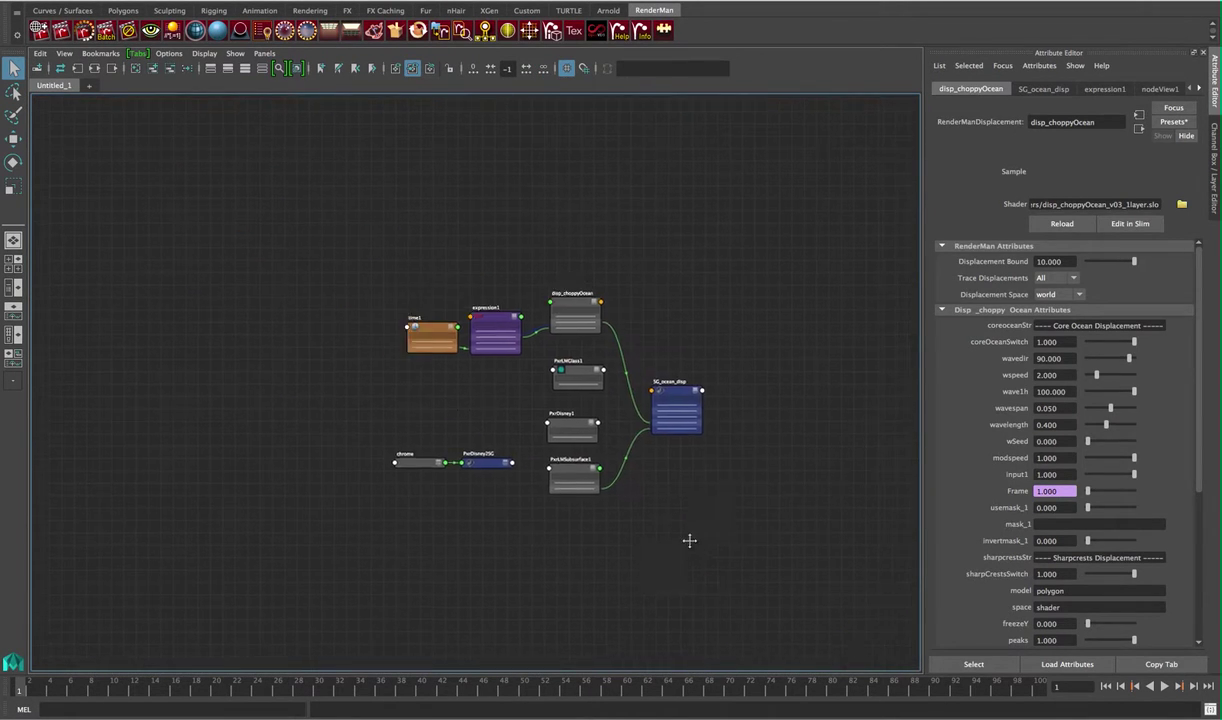
left_click(499, 417)
right_click_drag(499, 417, 680, 430, "alt")
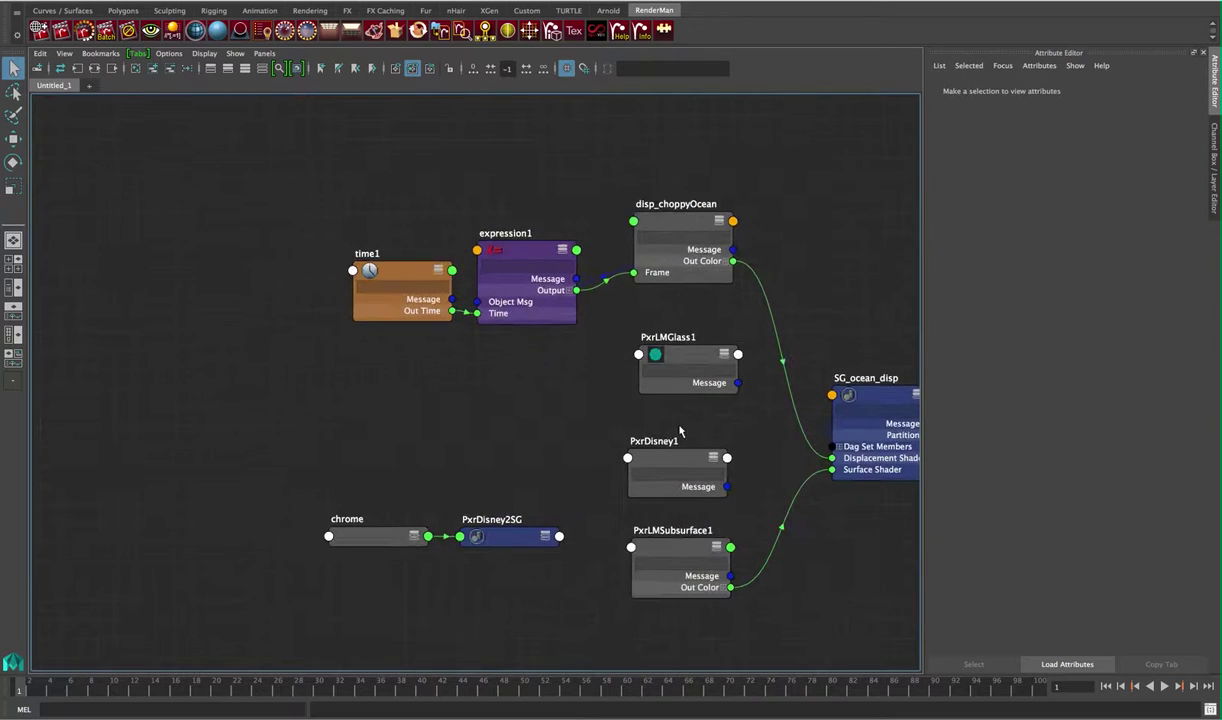
left_click(836, 374)
middle_click_drag(818, 282, 736, 267, "alt")
left_click(964, 90)
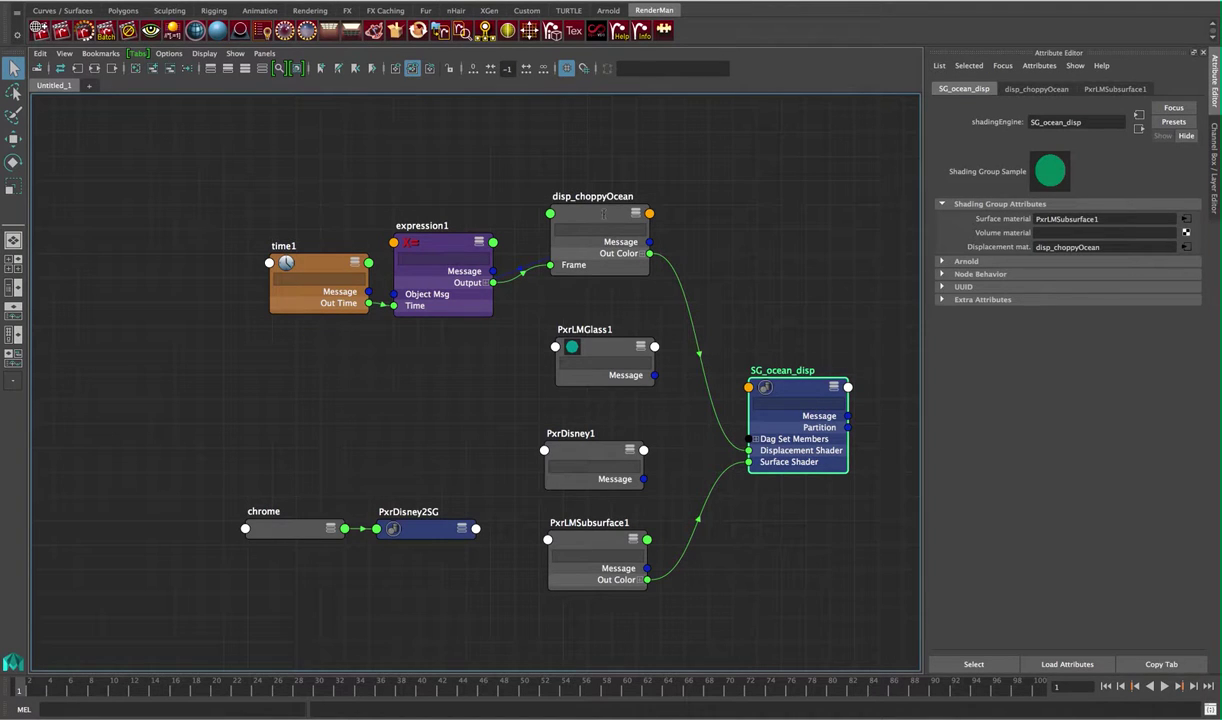
Inspect disp_choppyOcean, expression1 and time1, then bring up options for disp_choppyOcean's Frame attribute
left_click(580, 212)
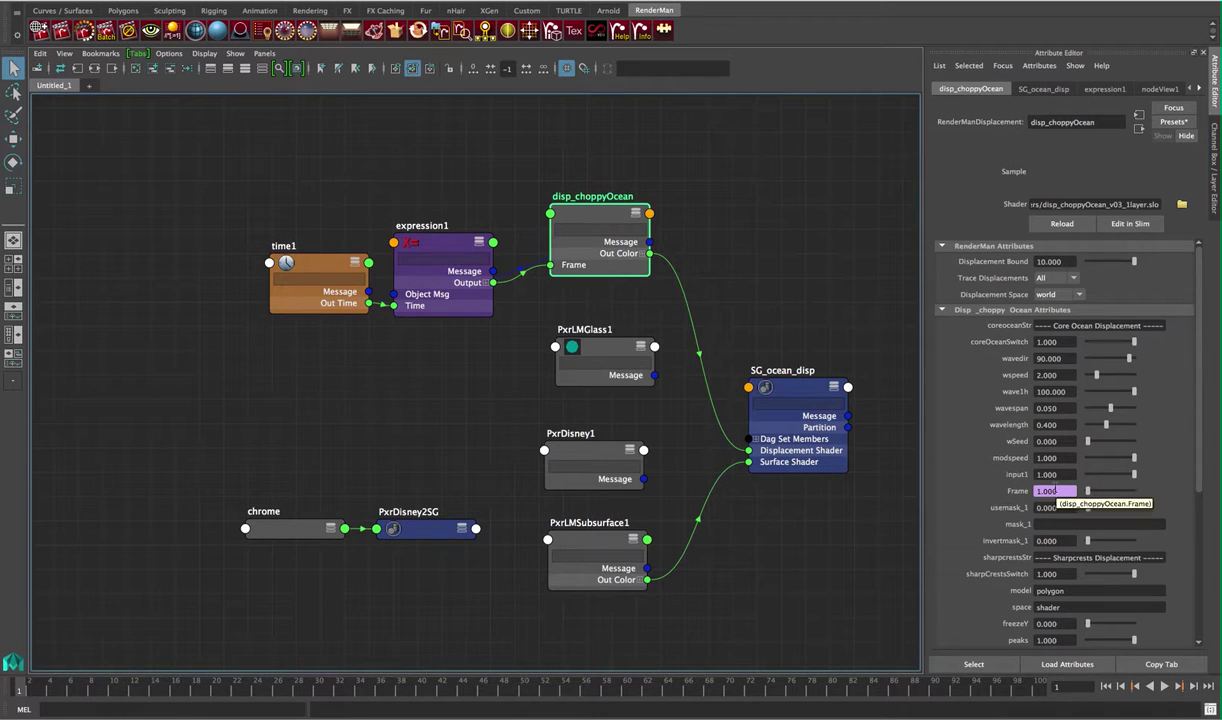
left_click(437, 245)
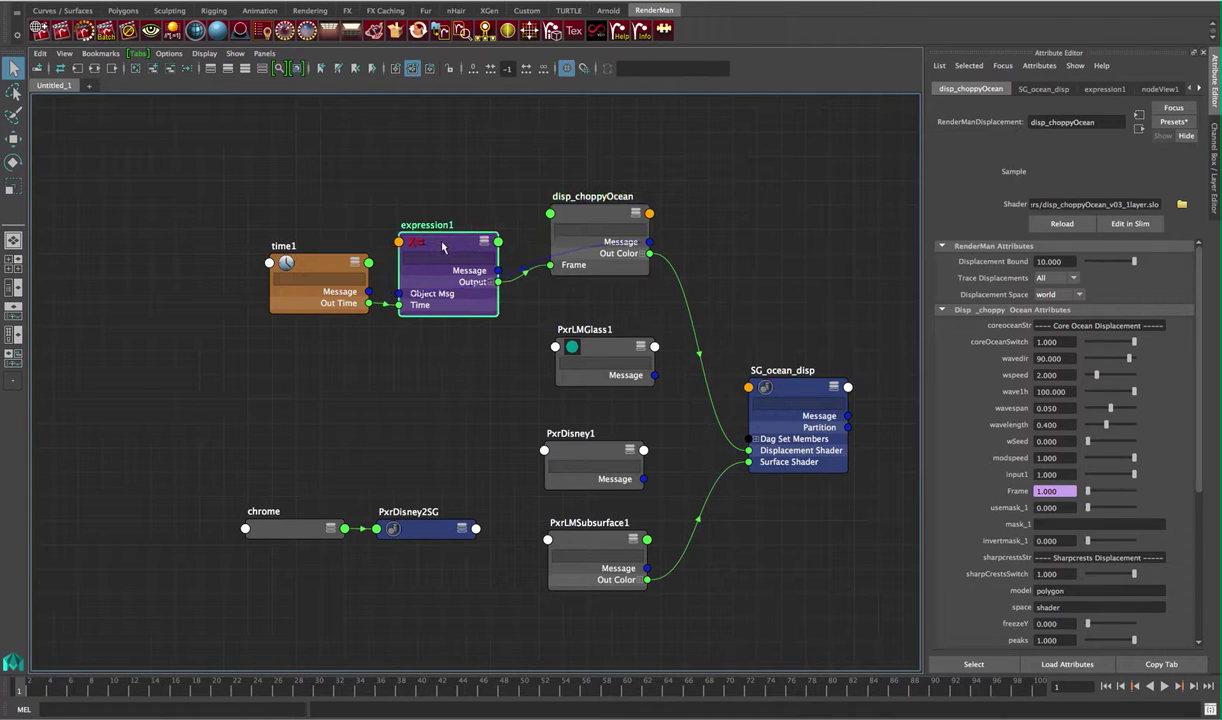
left_click(296, 252)
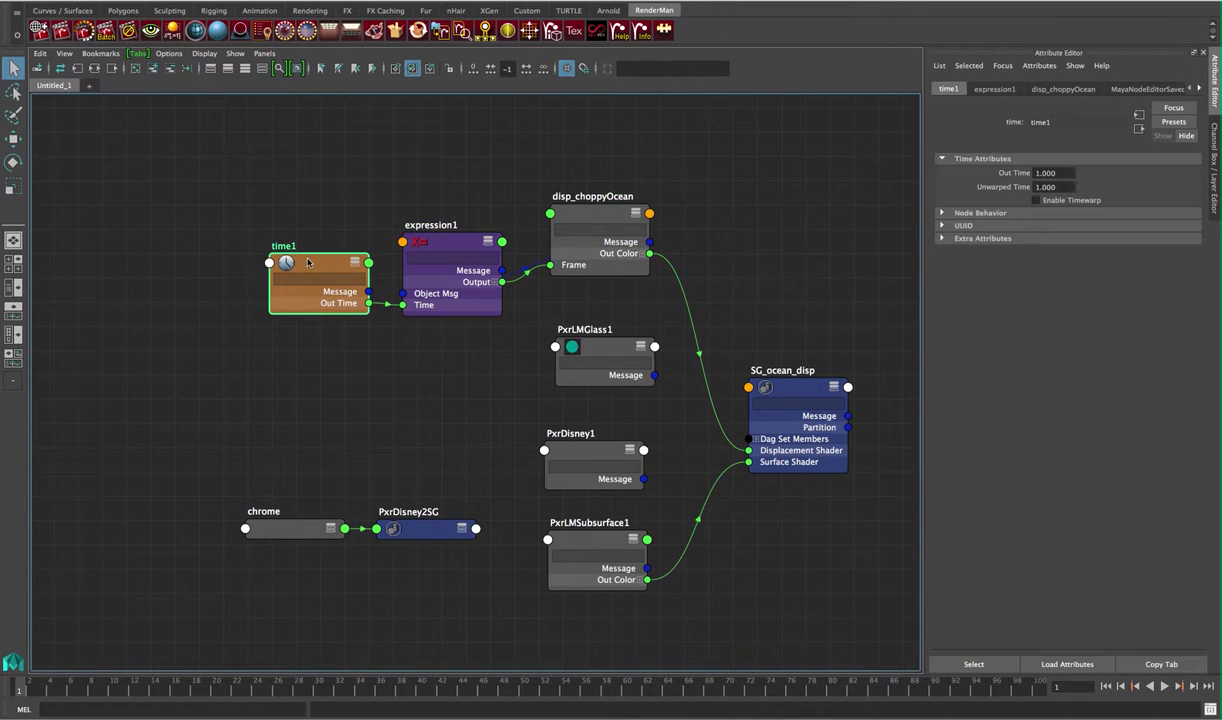
left_click(577, 218)
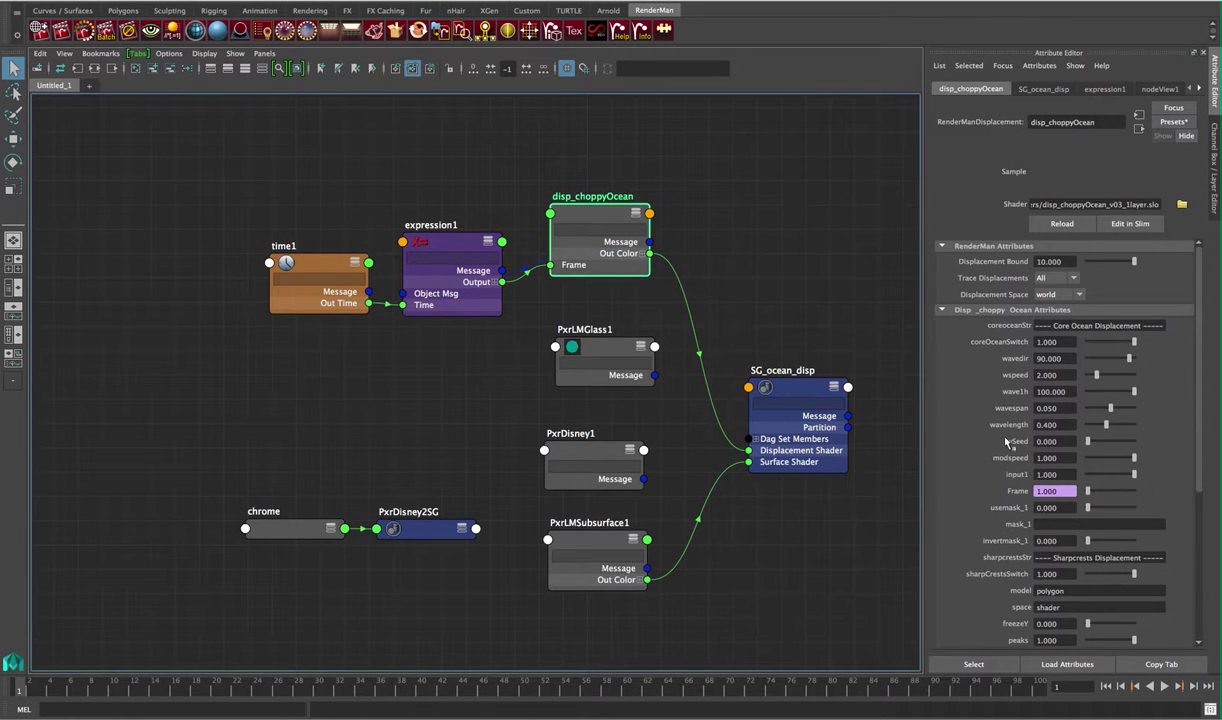
right_click(1050, 491)
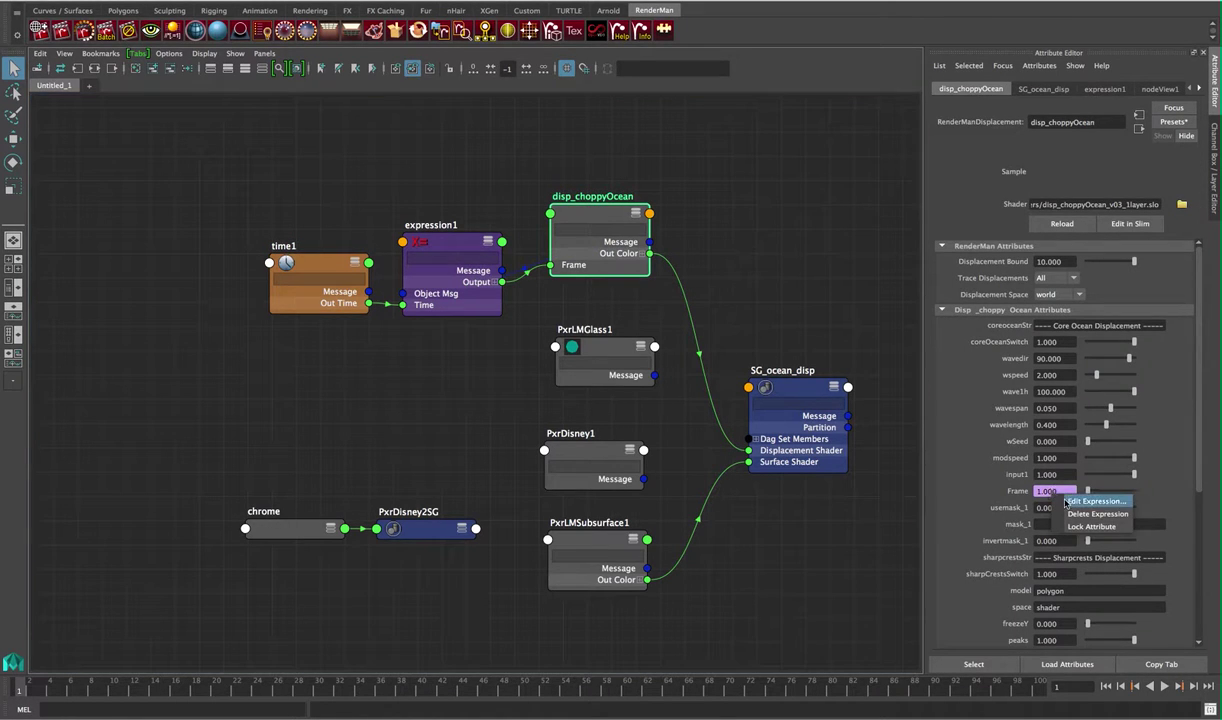
Change expression1 to read 'disp_choppyOcean.Frame = frame;' and close the Expression Editor
left_click(1070, 502)
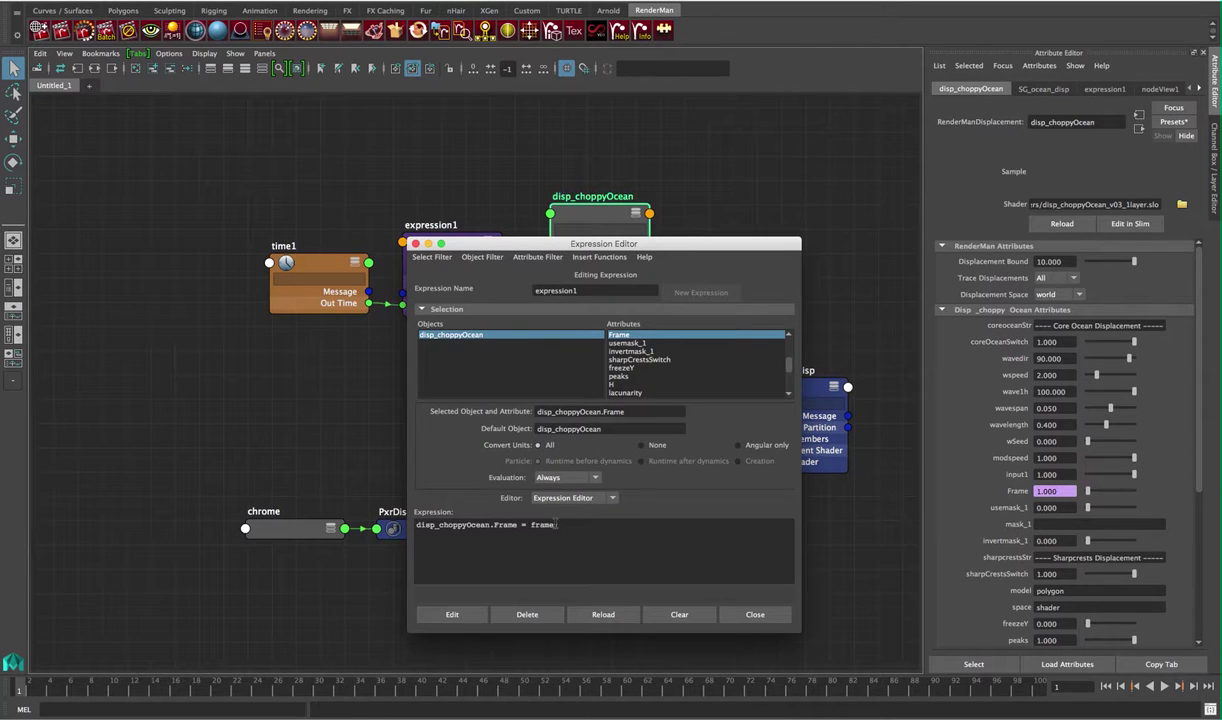
type(";")
key("super+a")
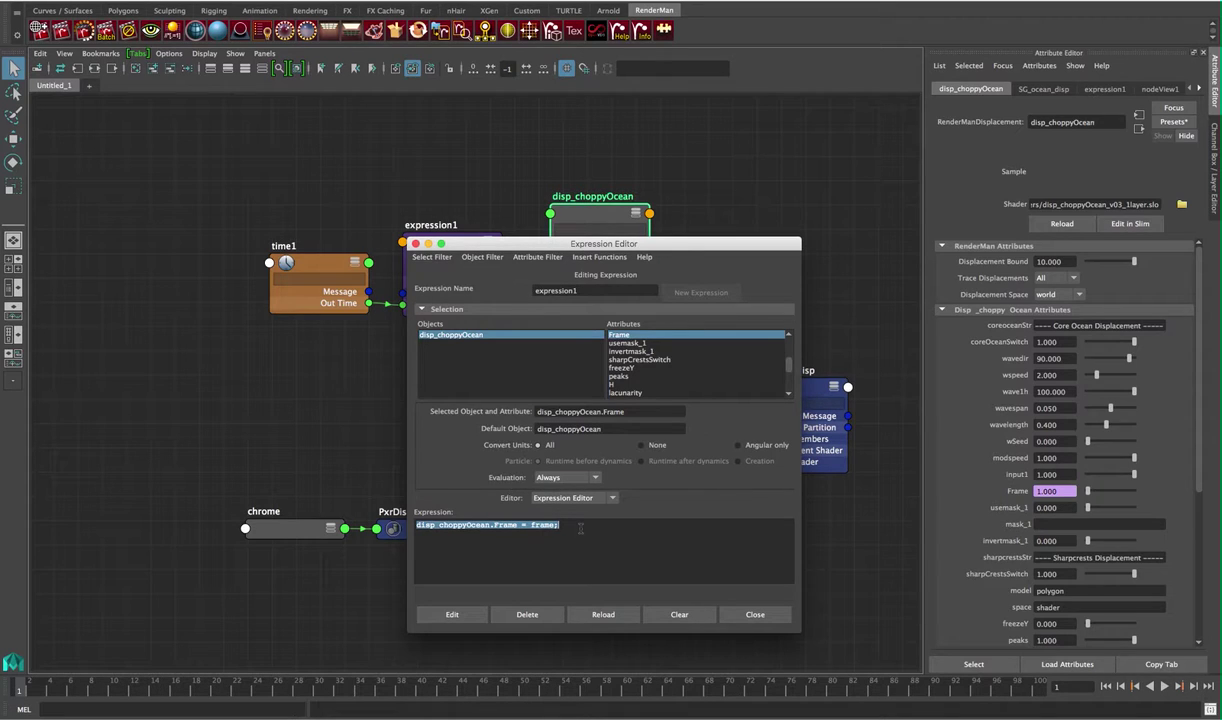
left_click(755, 614)
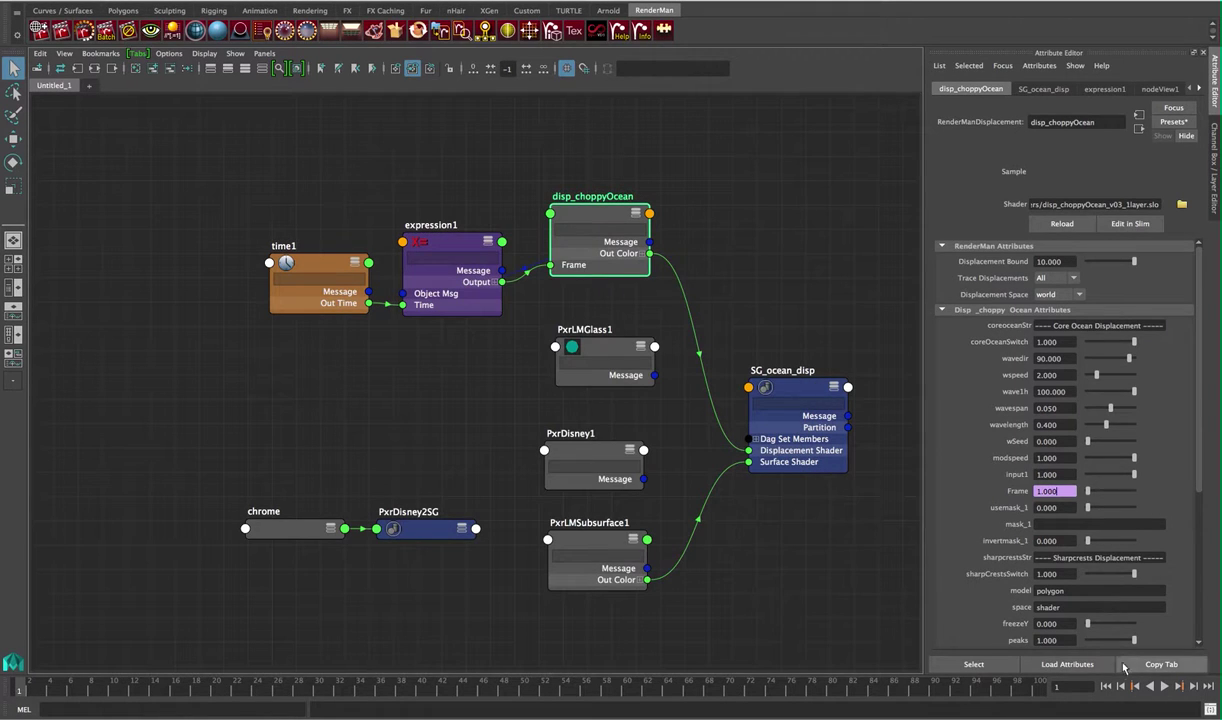
Advance the timeline to frame 7 so Frame reads 7.000, then restore the multi-panel layout
left_click(1193, 687)
left_click(1193, 687)
left_click(1193, 687)
left_click(1193, 687)
left_click(1193, 687)
left_click(1193, 687)
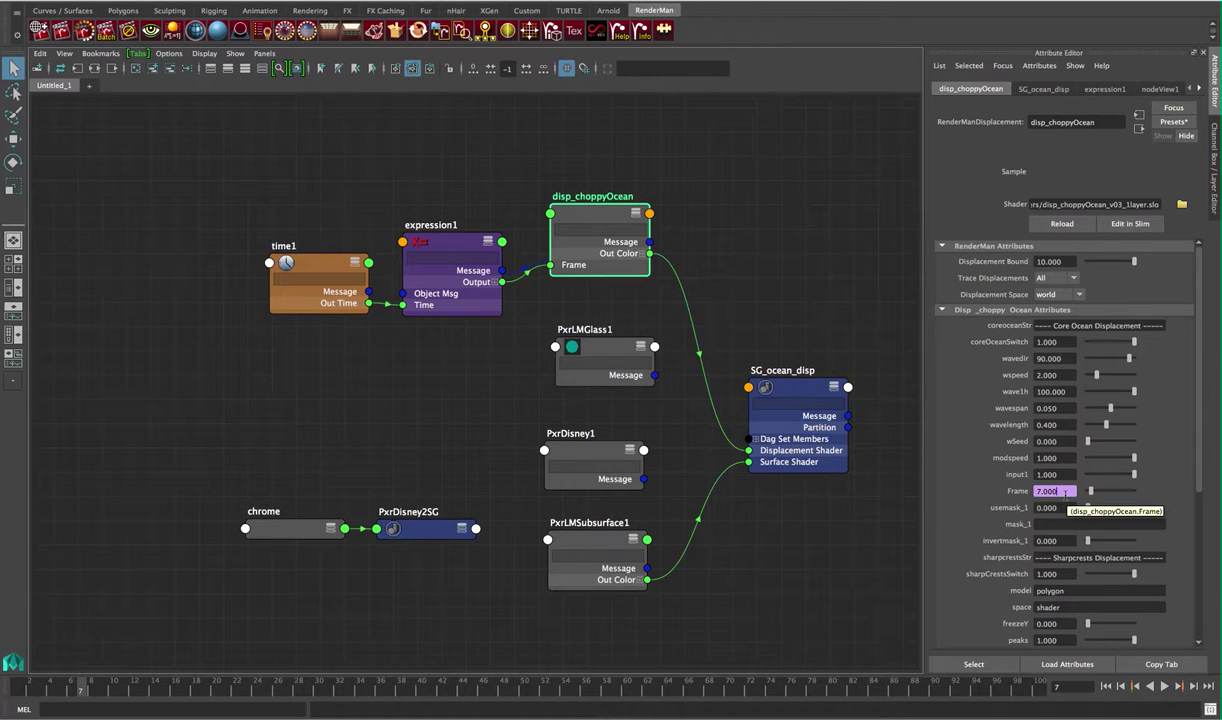
left_click(815, 308)
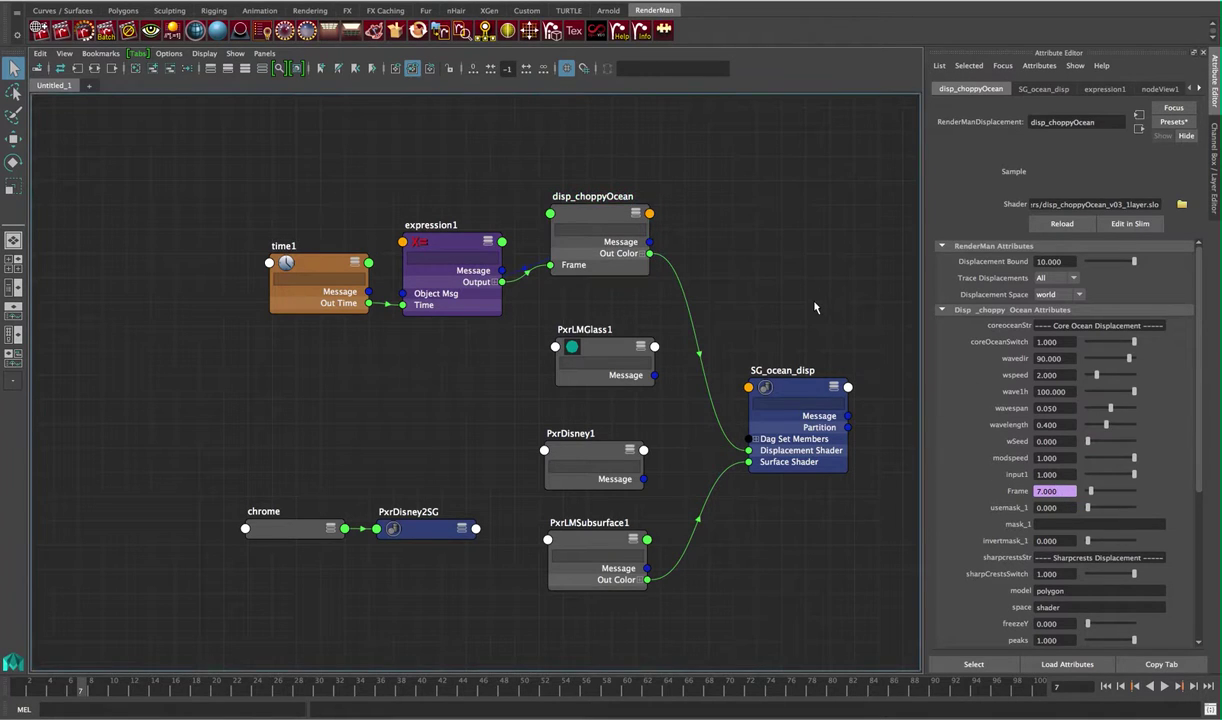
key("space")
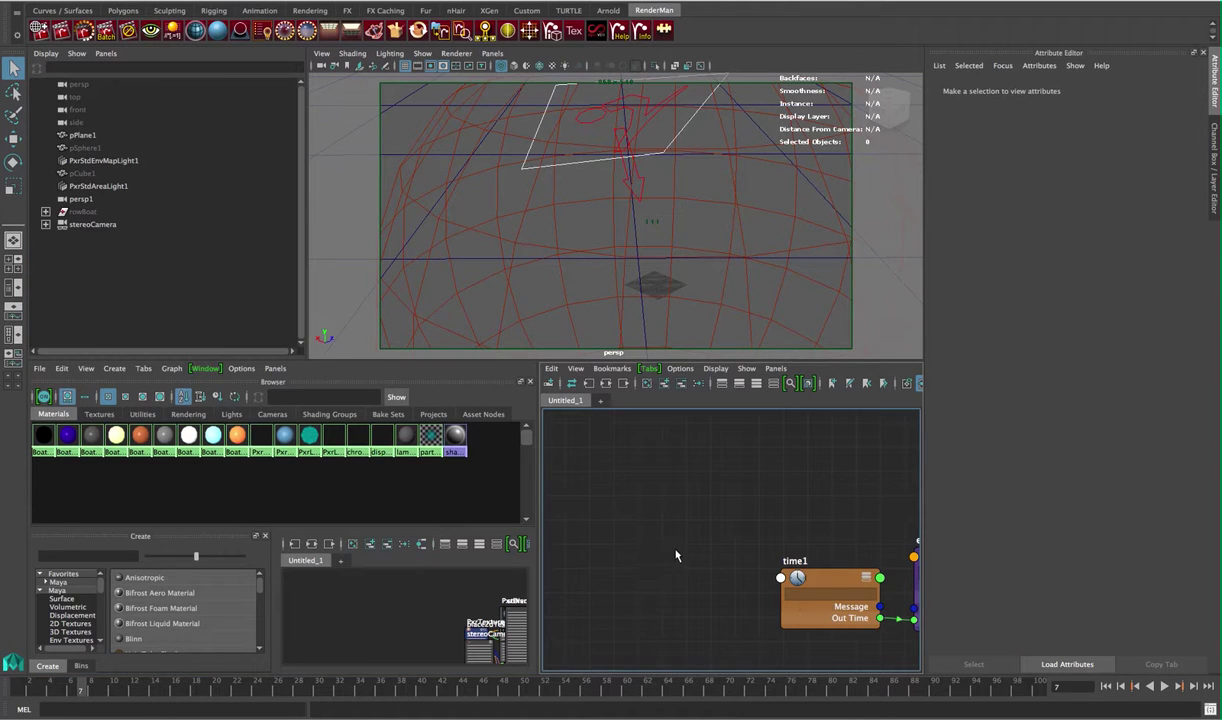
Set the RenderMan batch render style to 'immediate rib, local render', then open the render globals
scroll(675, 556, "down", 3)
middle_click_drag(690, 531, 619, 435, "alt")
scroll(600, 455, "up", 3)
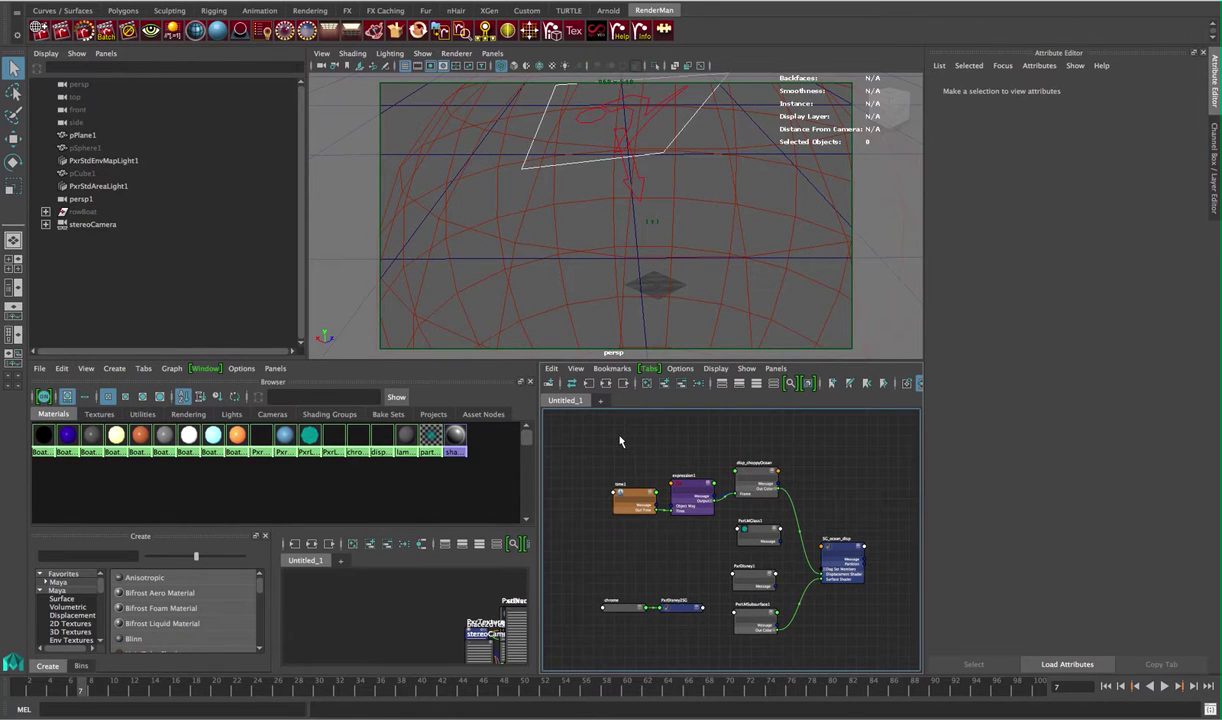
key("space")
left_click(716, 133)
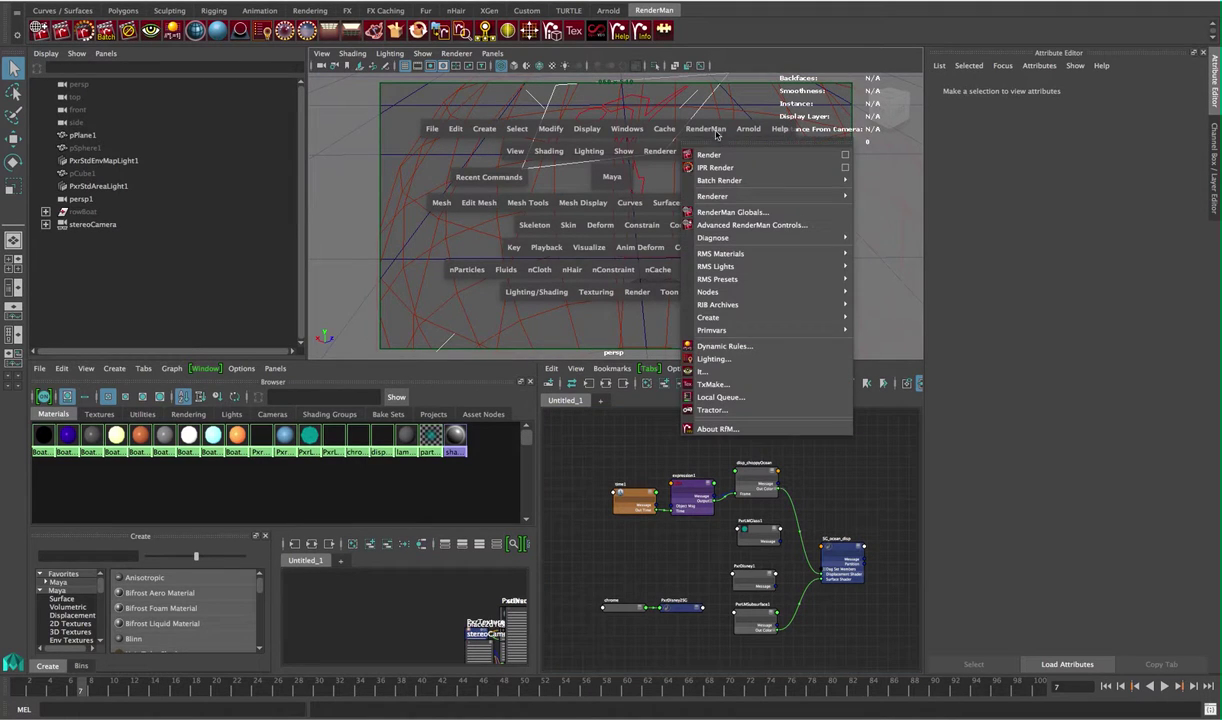
mouse_move(800, 180)
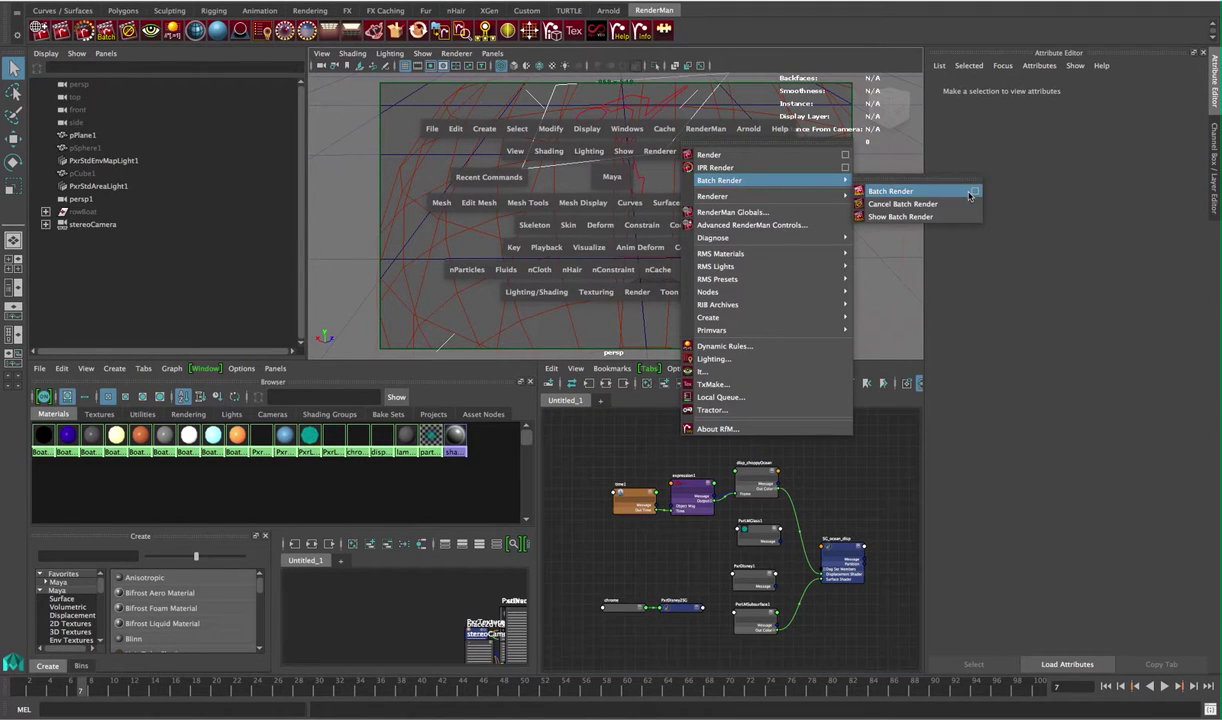
left_click(932, 190)
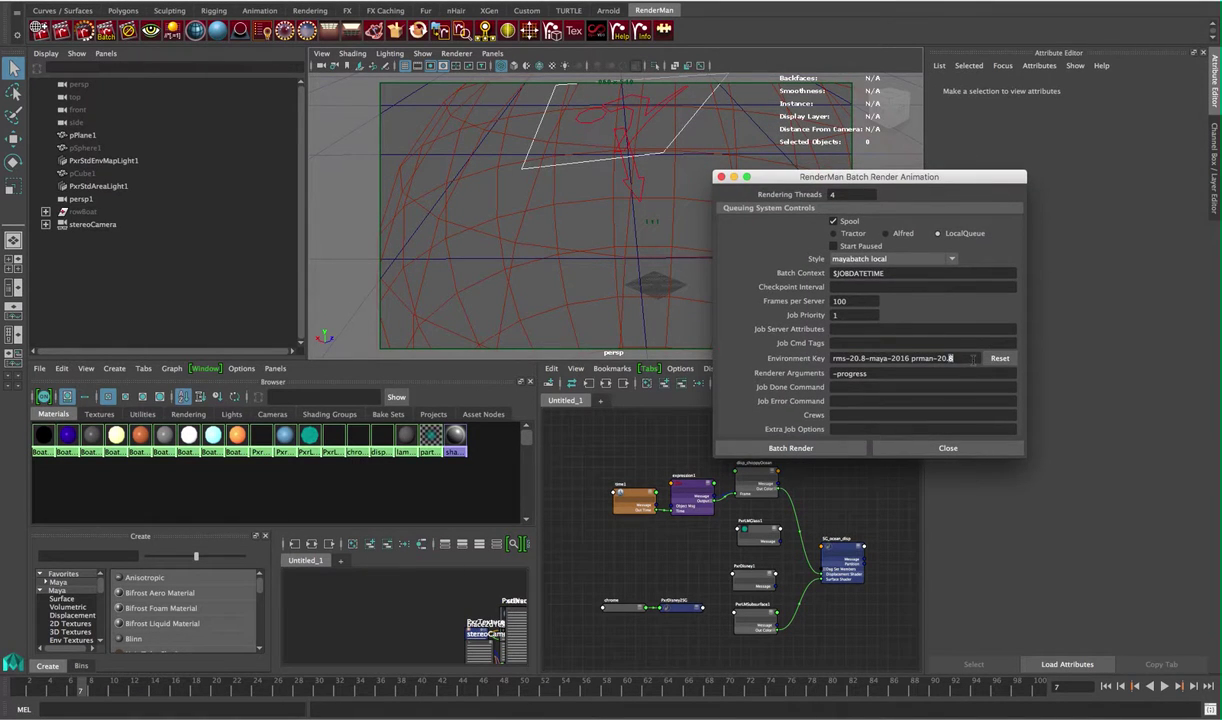
triple_click(971, 359)
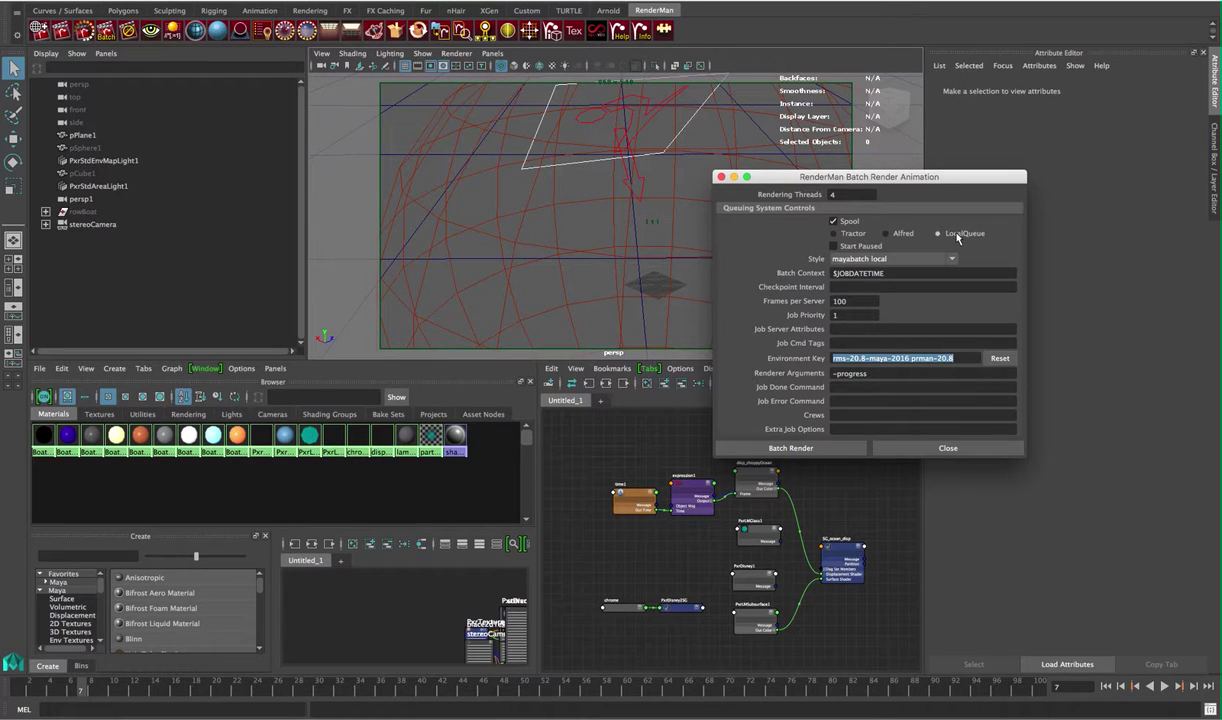
left_click(864, 261)
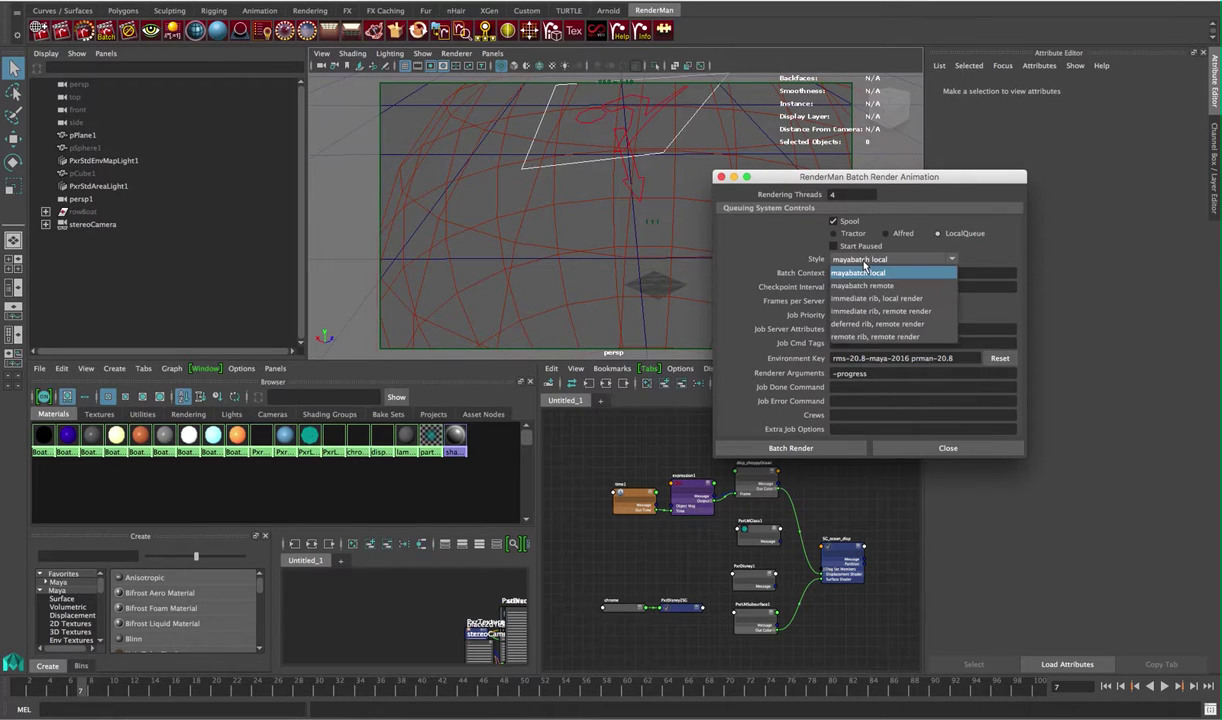
left_click(866, 298)
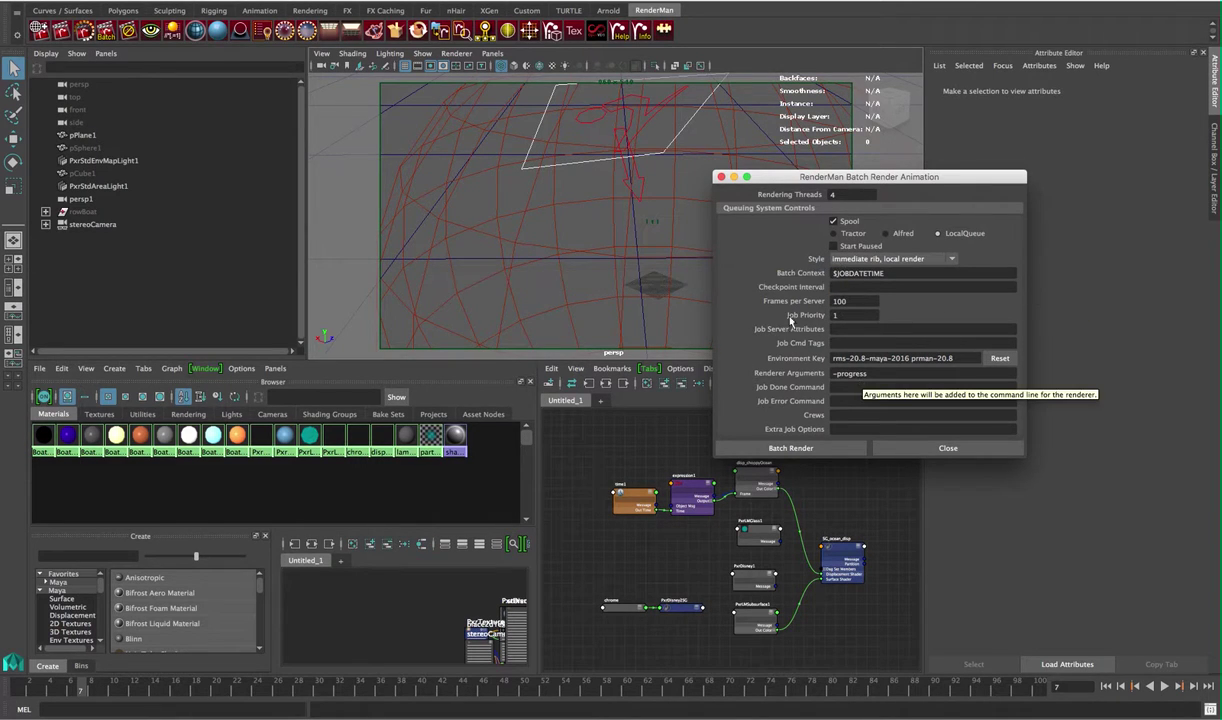
left_click(43, 38)
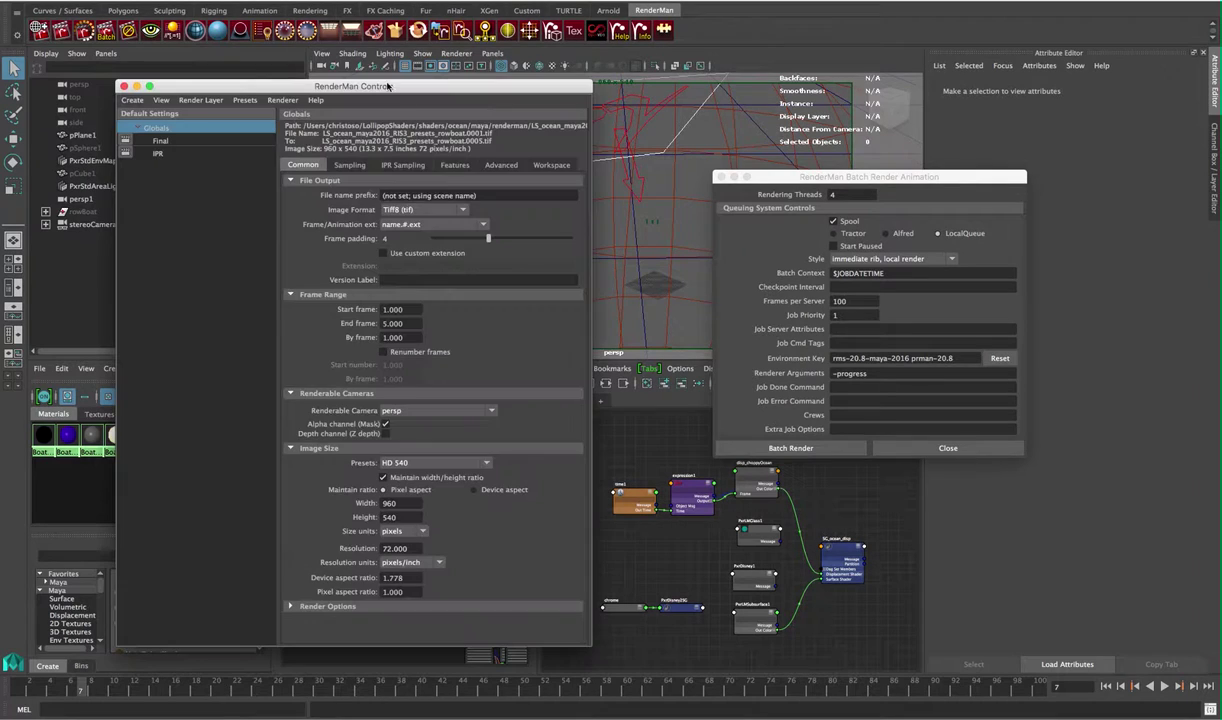
In RenderMan Controls, set image size 320x240, end frame 10, and keep Tiff8 format
left_click(414, 462)
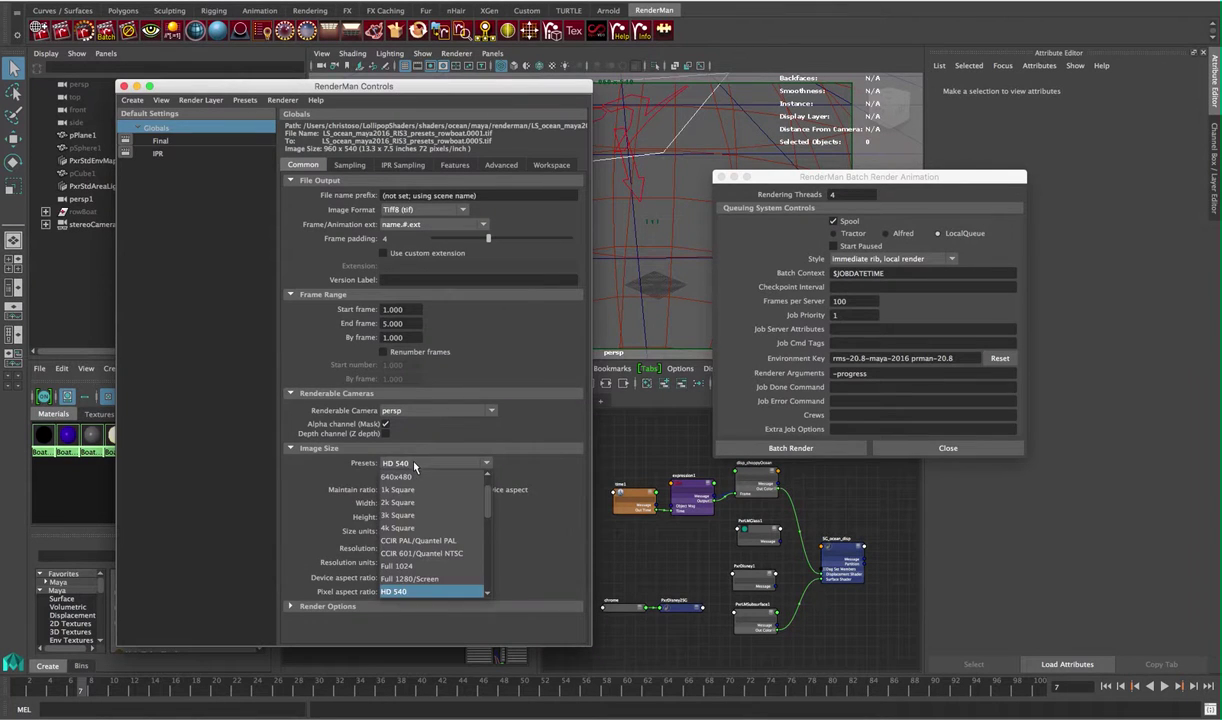
left_click(423, 490)
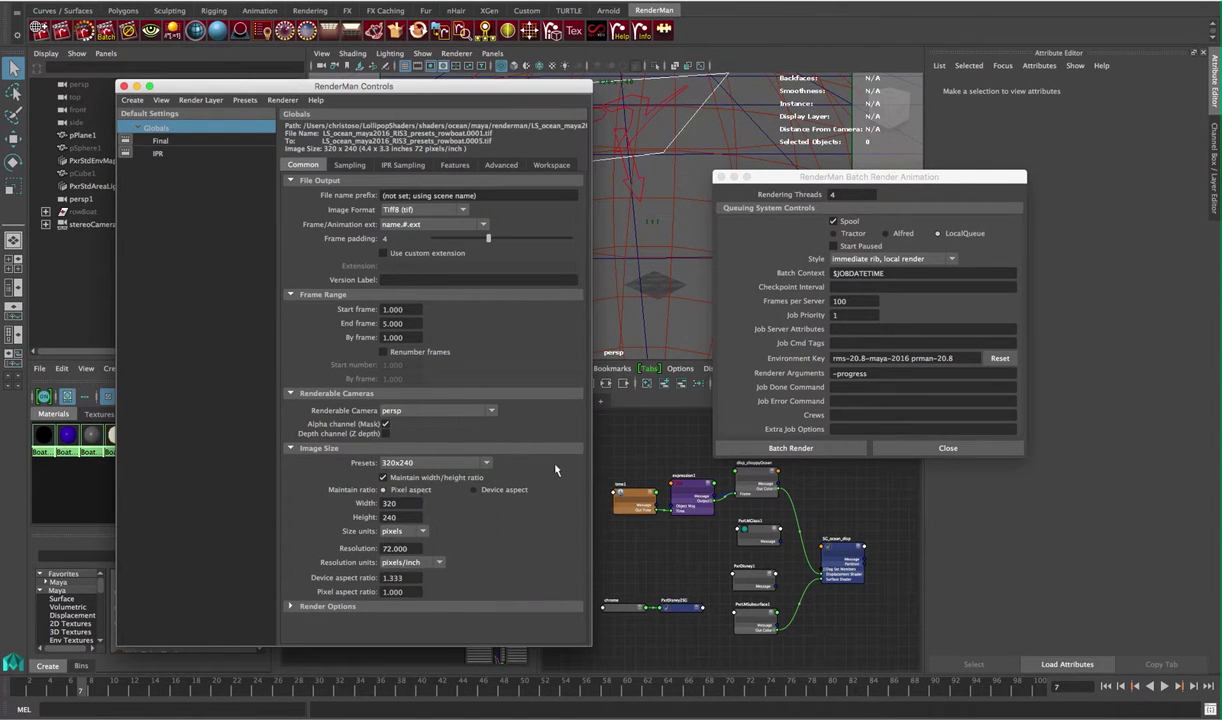
double_click(400, 323)
type("10")
key("Return")
left_click(393, 211)
left_click(393, 211)
Drop down the RenderMan menu from the hotbox over the viewport
left_click(700, 72)
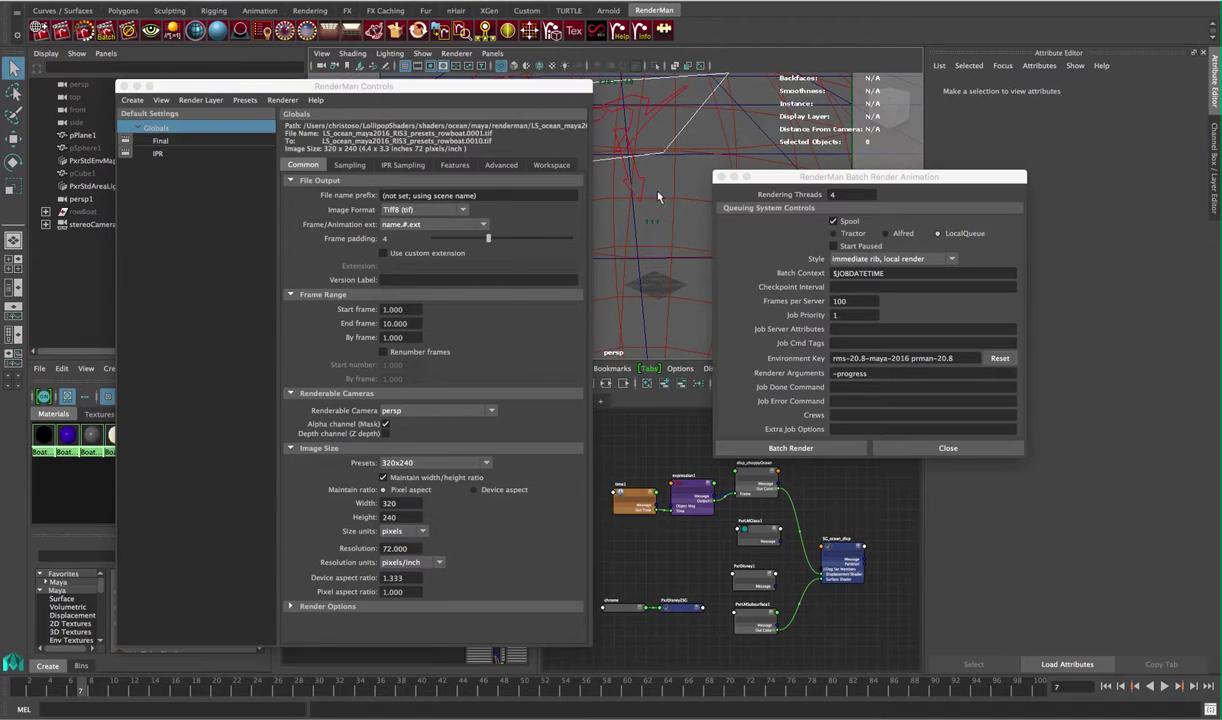
key("space")
left_click(750, 146)
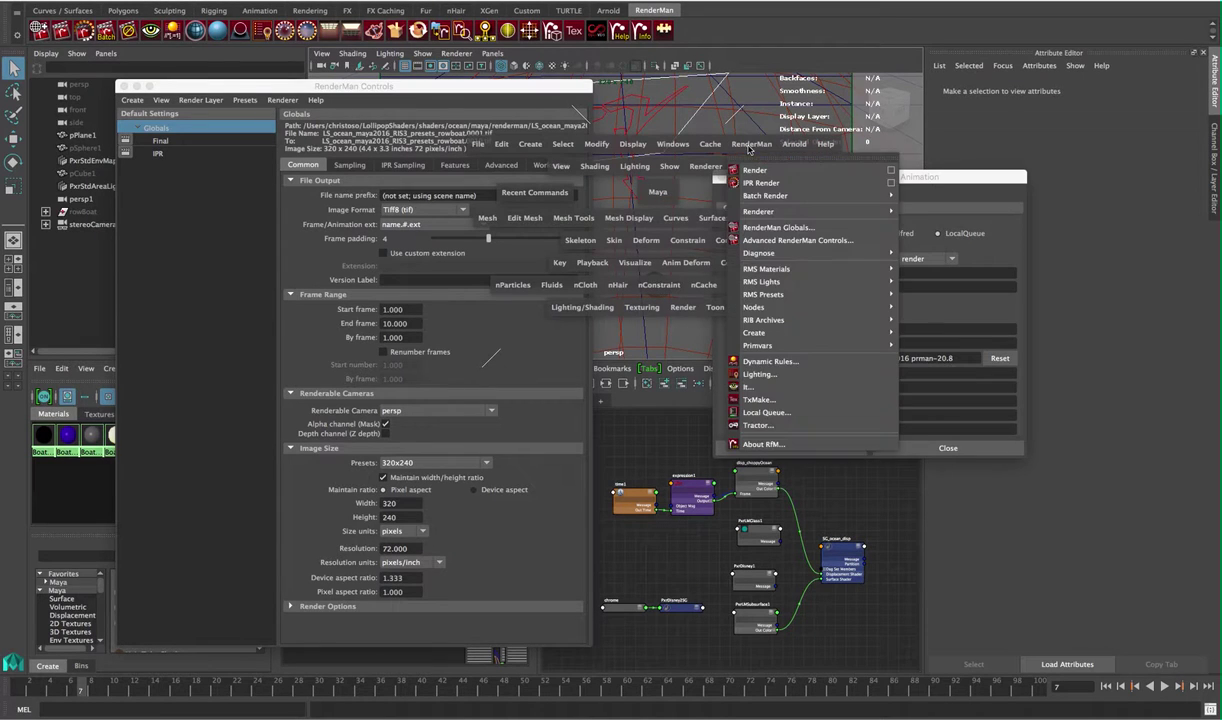
mouse_move(786, 199)
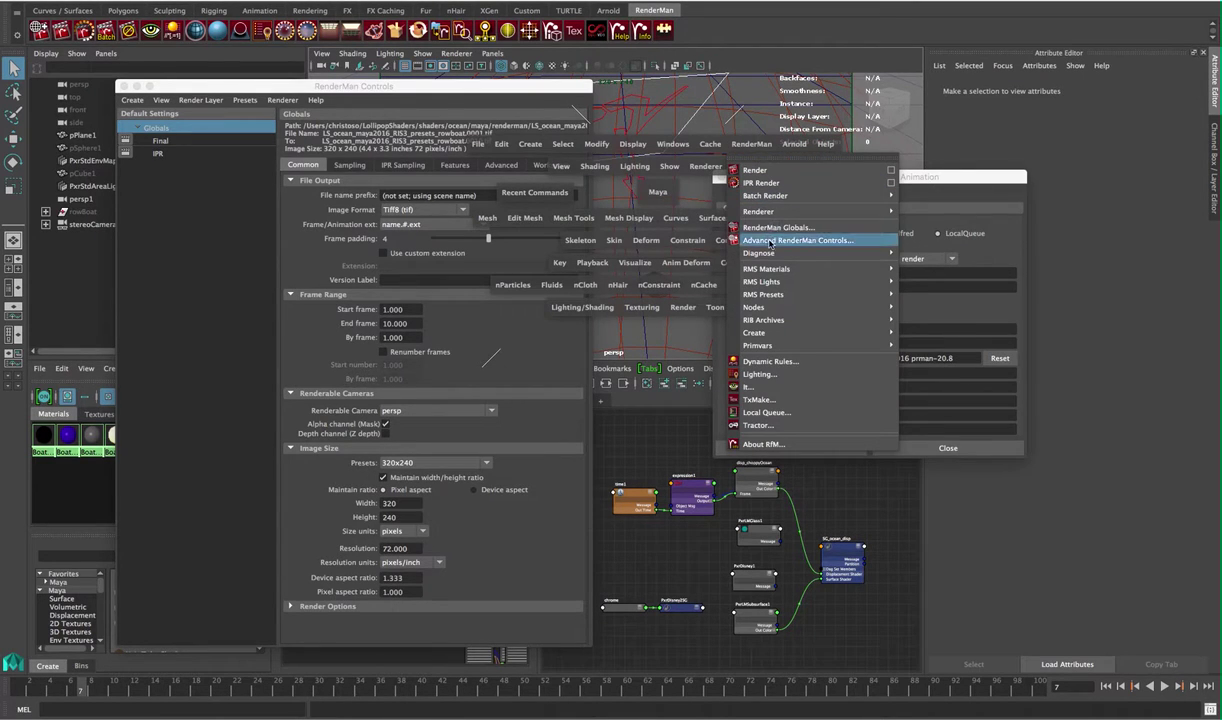
left_click(769, 229)
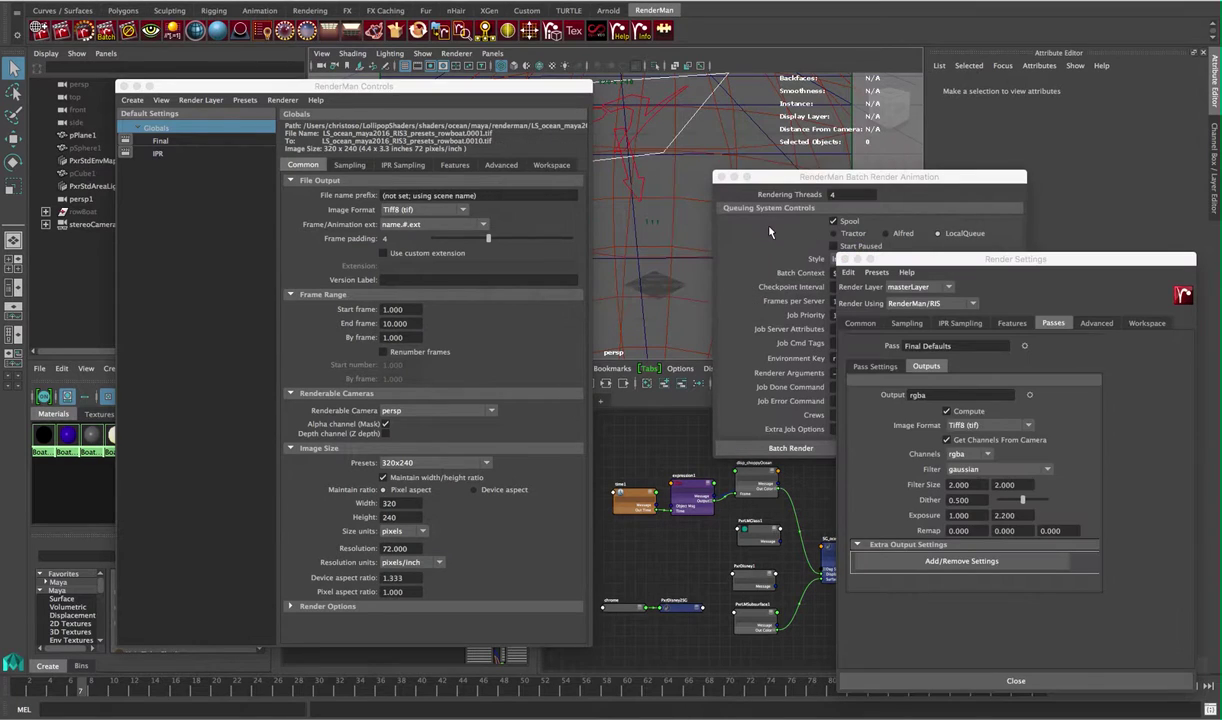
left_click_drag(881, 258, 679, 127)
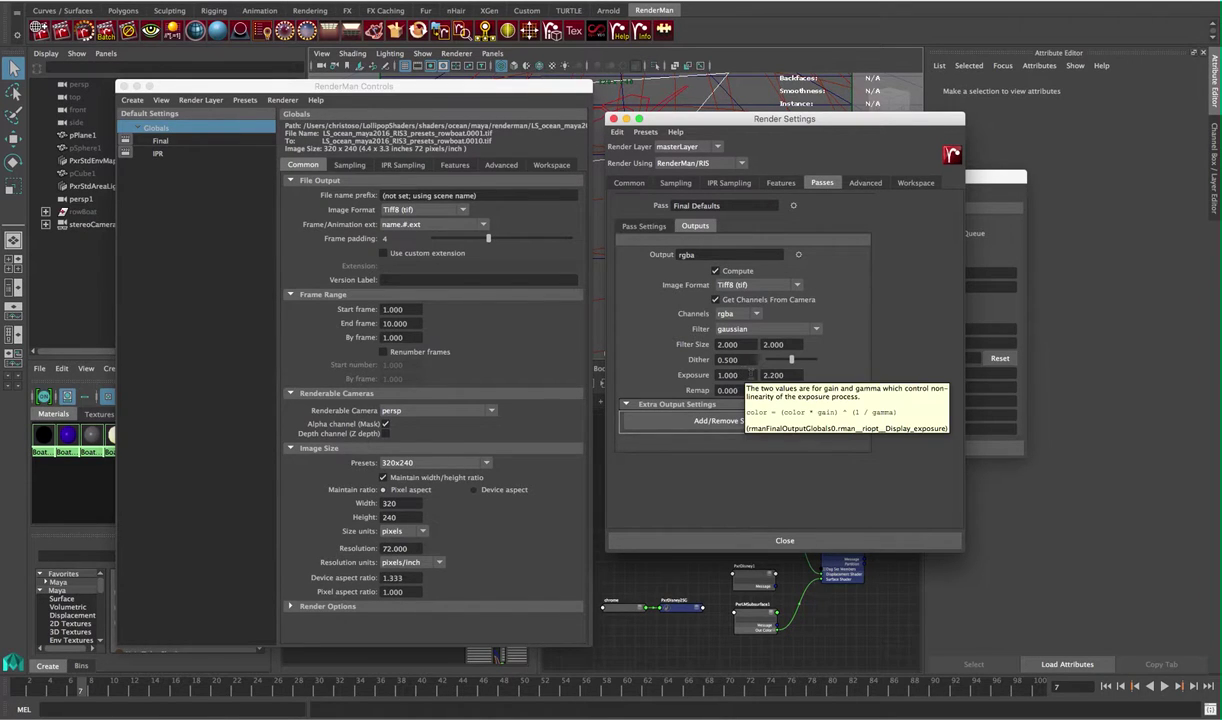
left_click(785, 375)
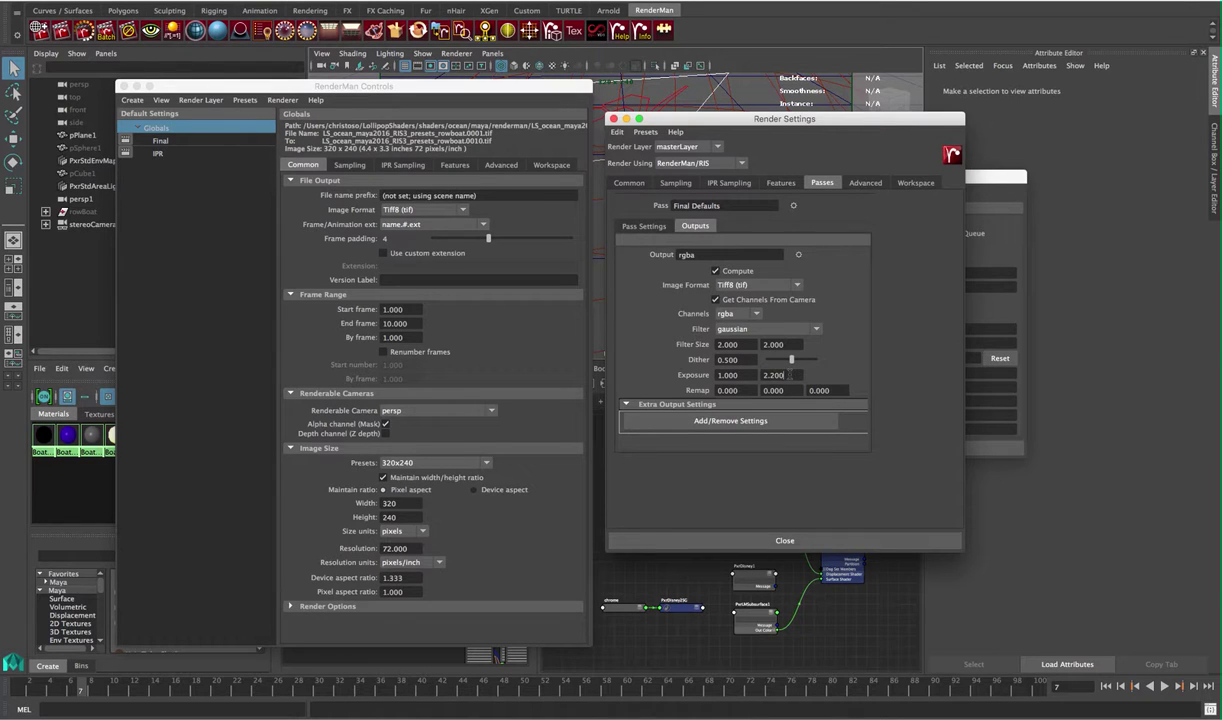
left_click(784, 540)
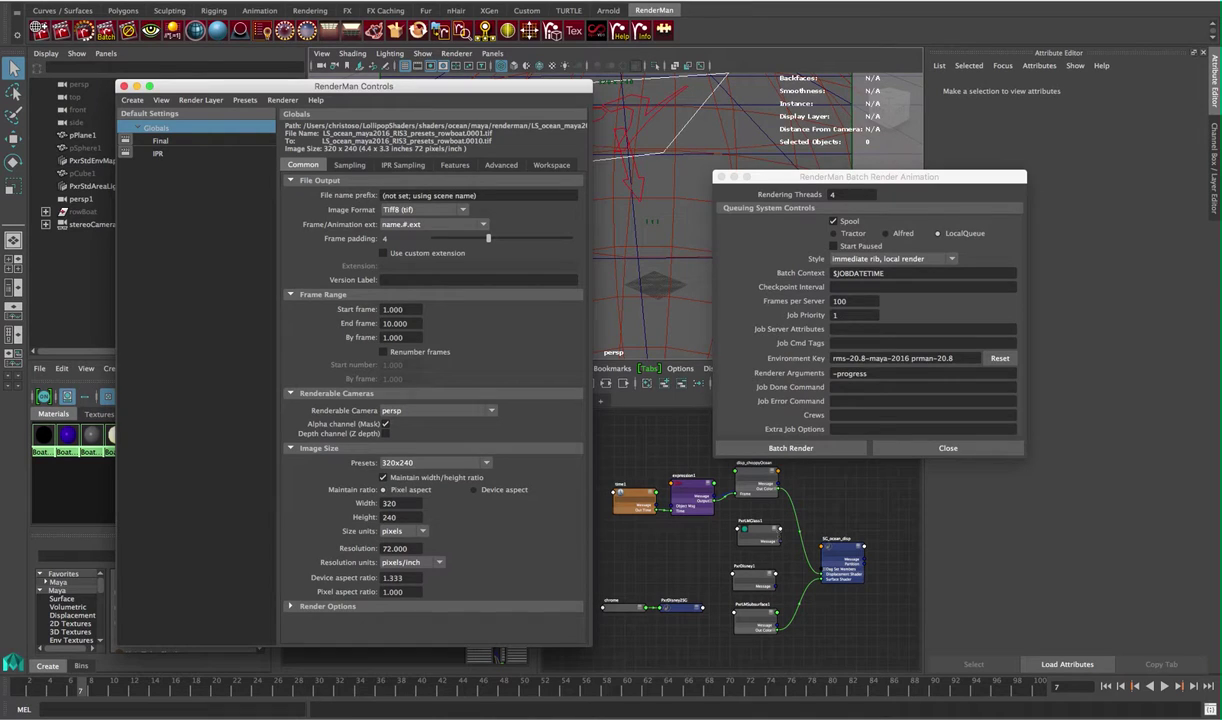
Close RenderMan Controls, launch the ocean batch render and watch the second task's LocalQueue progress
left_click(123, 86)
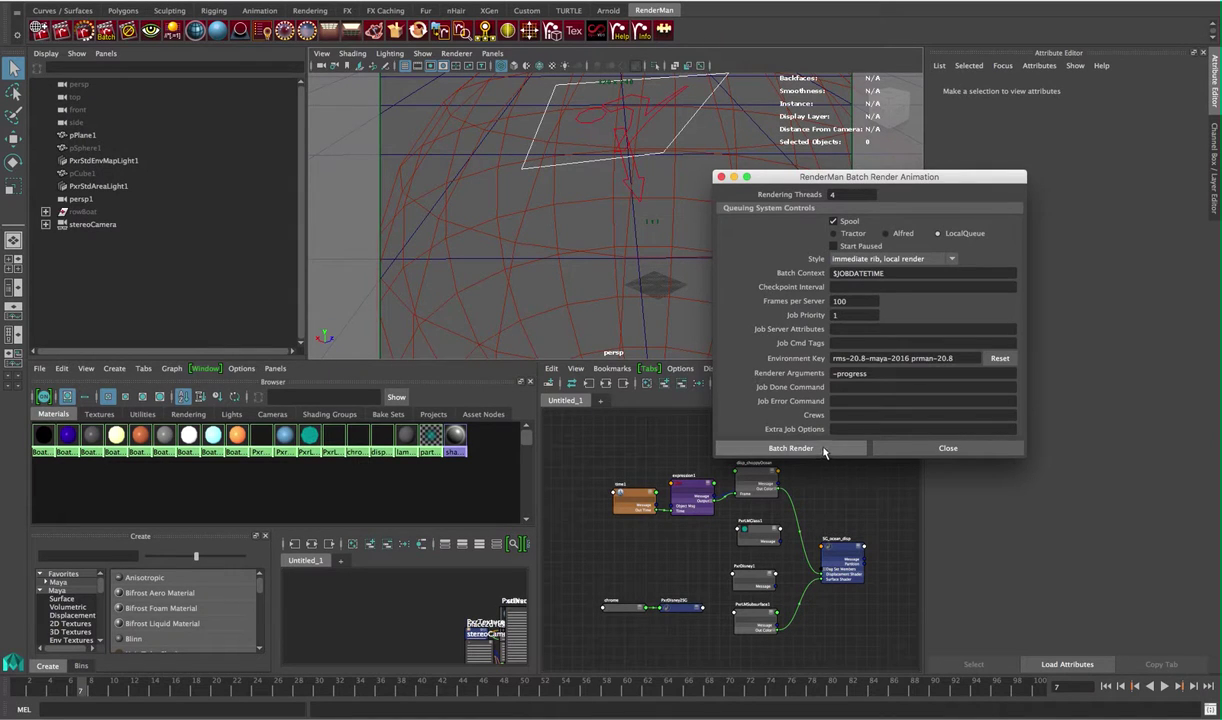
left_click(823, 449)
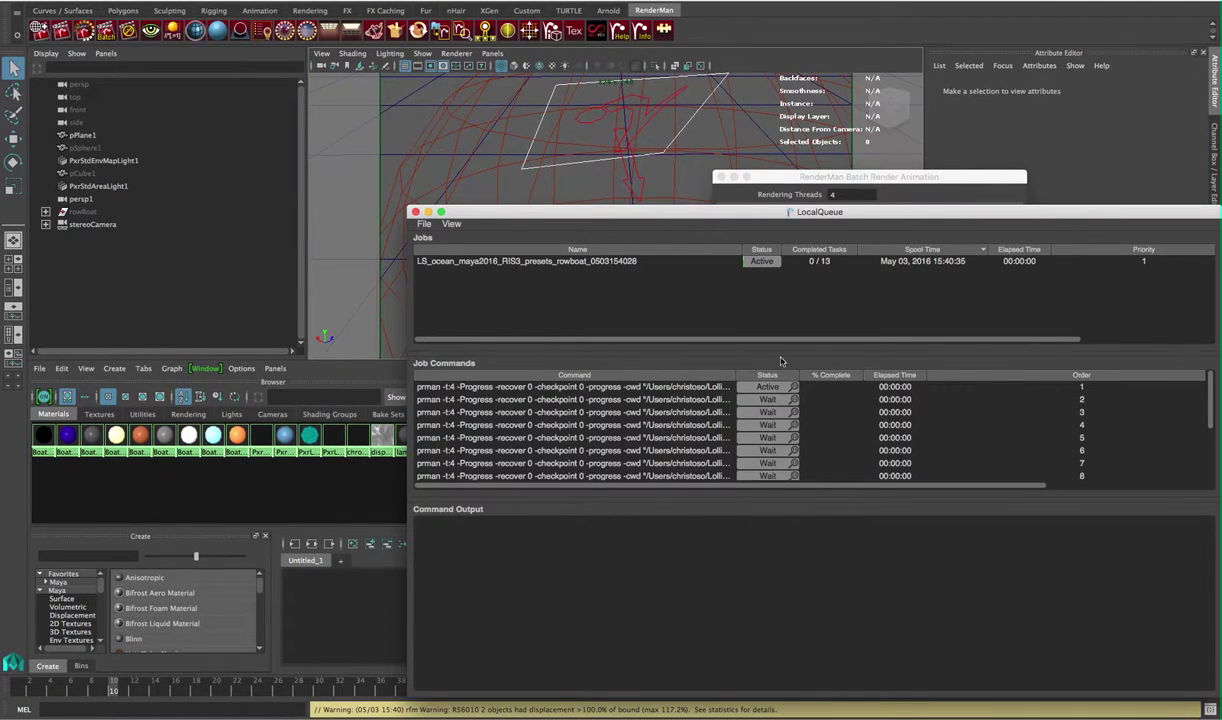
left_click_drag(524, 211, 324, 141)
left_click(437, 335)
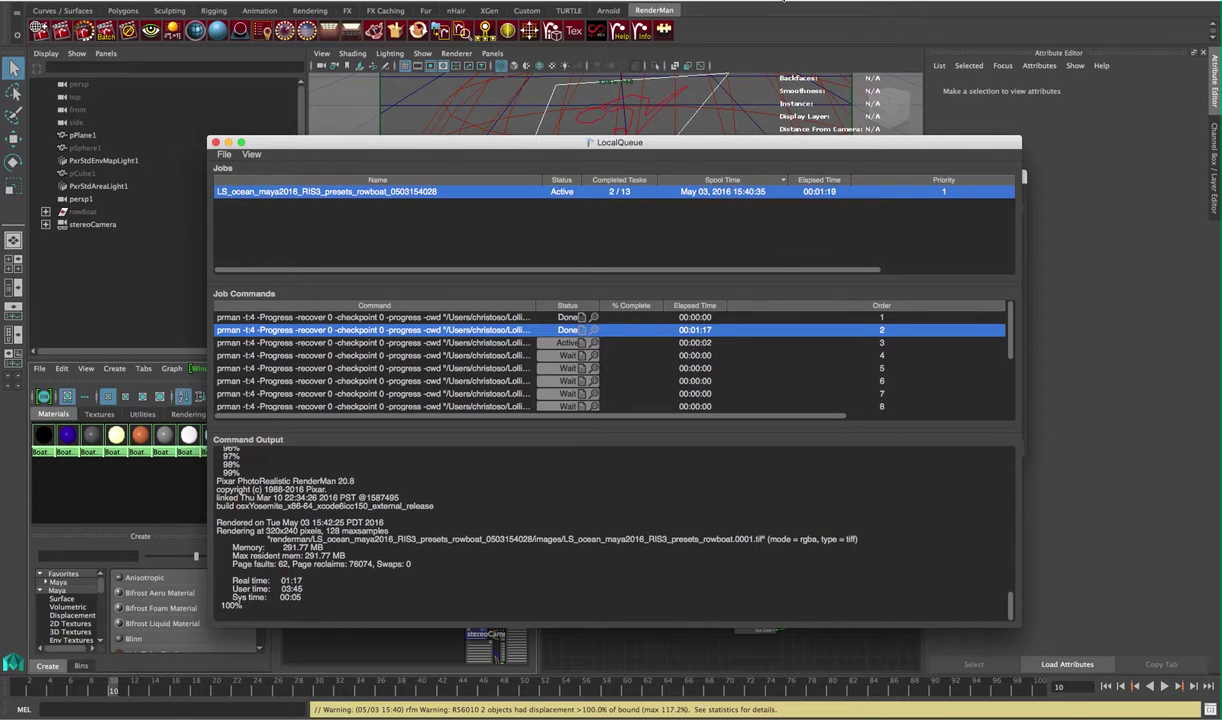
key("super+Tab")
key("super+Tab")
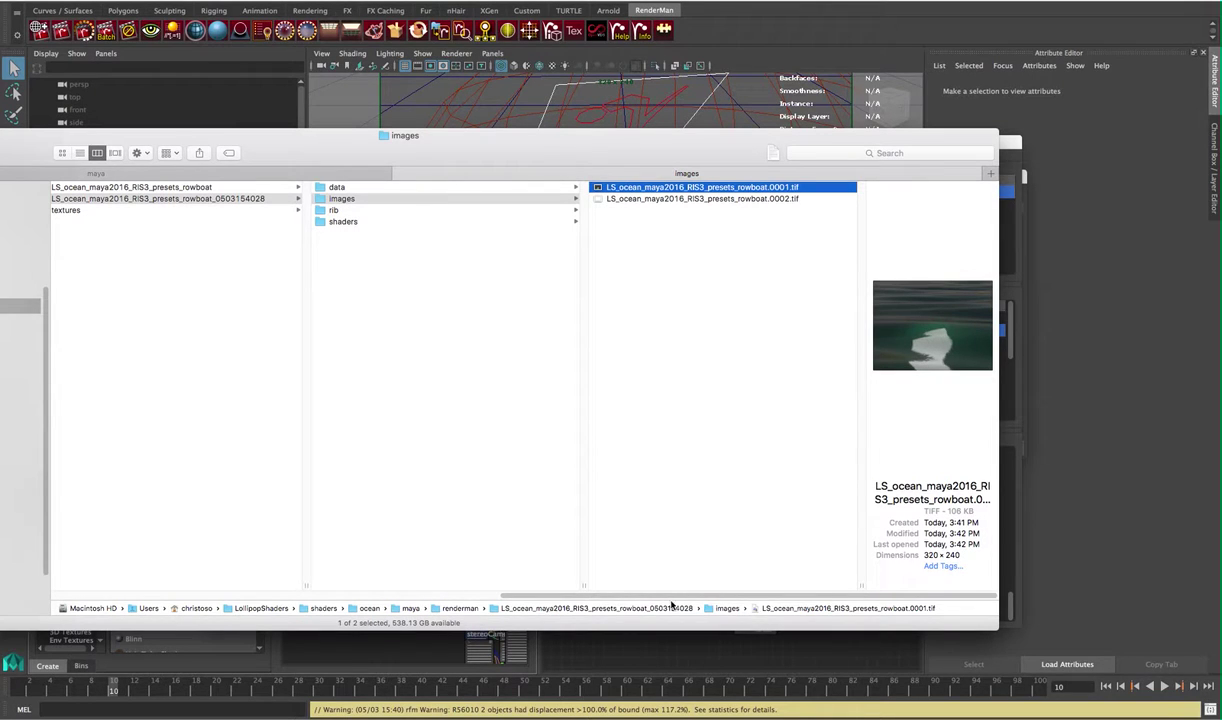
Step through the rendered rowboat .tif frames in images, then bring up the ocean videos folder
left_click(680, 188)
key("Return")
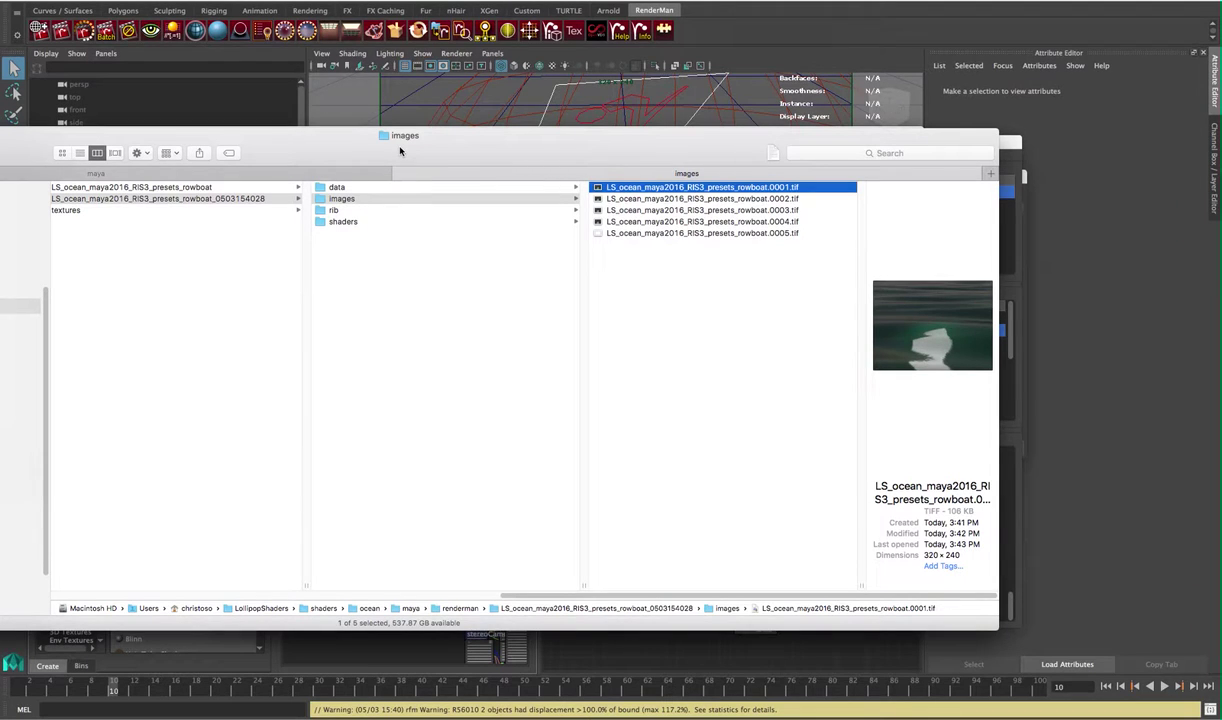
key("Down")
key("Down")
key("Down")
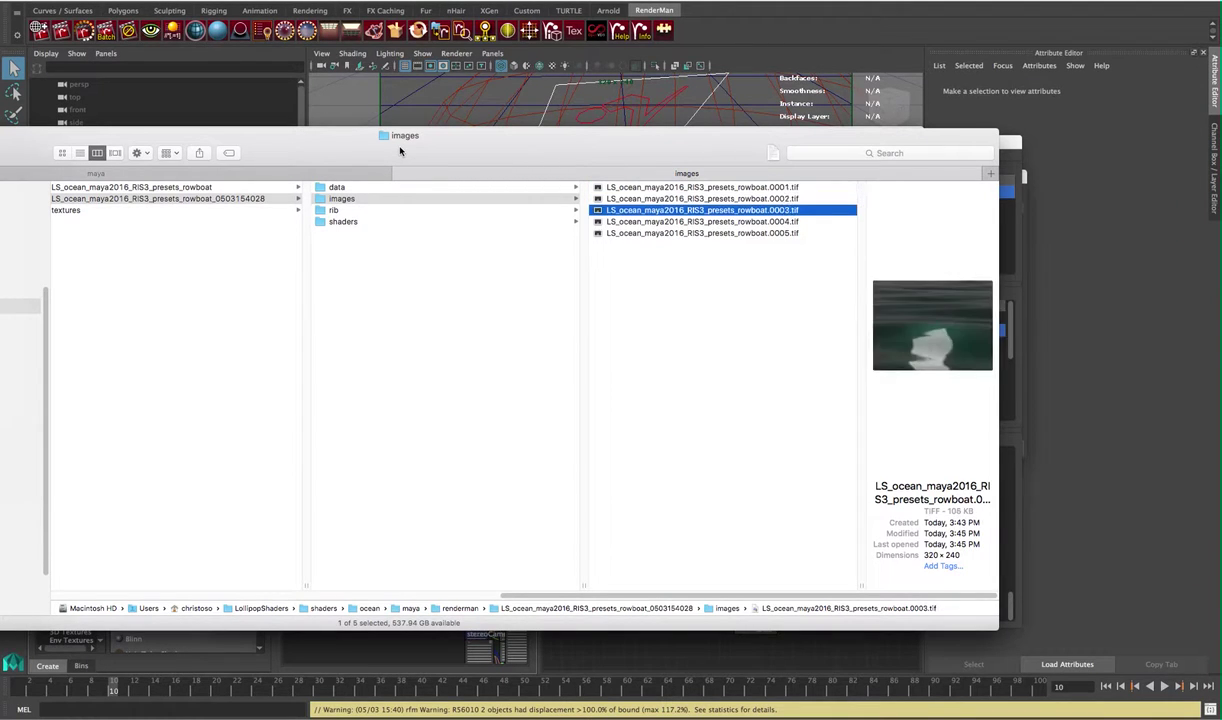
key("Down")
key("Up")
key("Up")
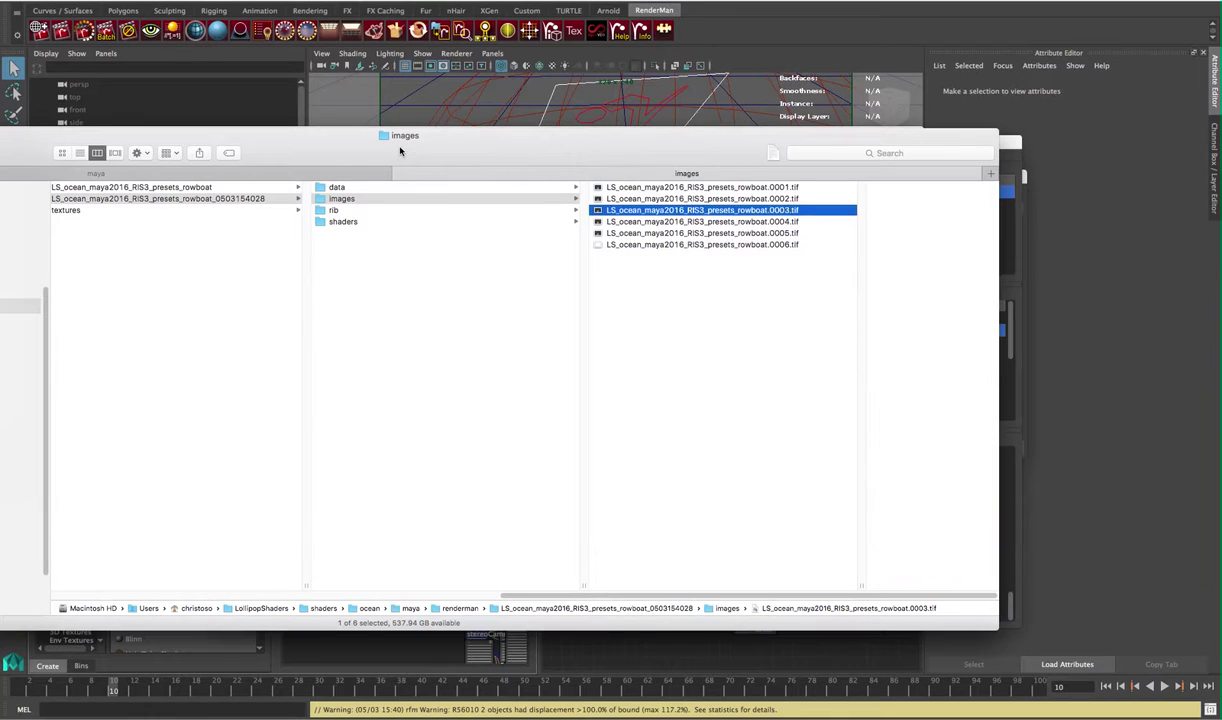
key("super+grave")
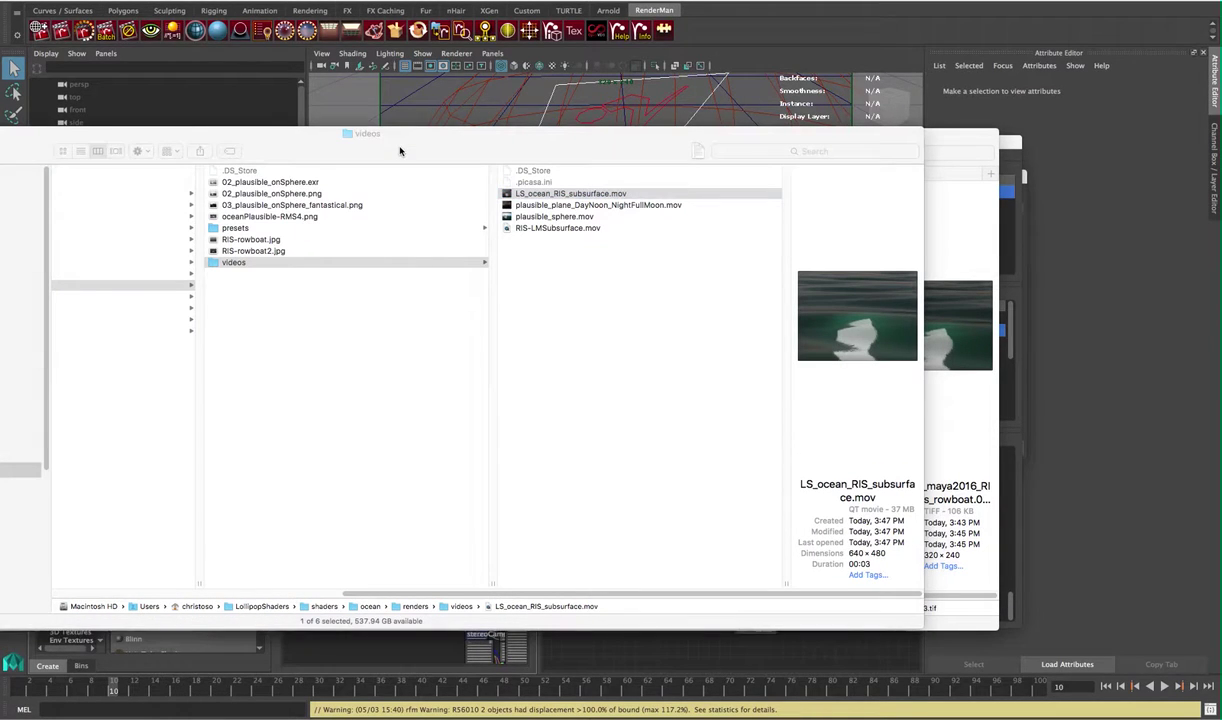
Open and play LS_ocean_RIS_subsurface.mov twice in QuickTime Player
key("super+o")
left_click_drag(306, 28, 469, 96)
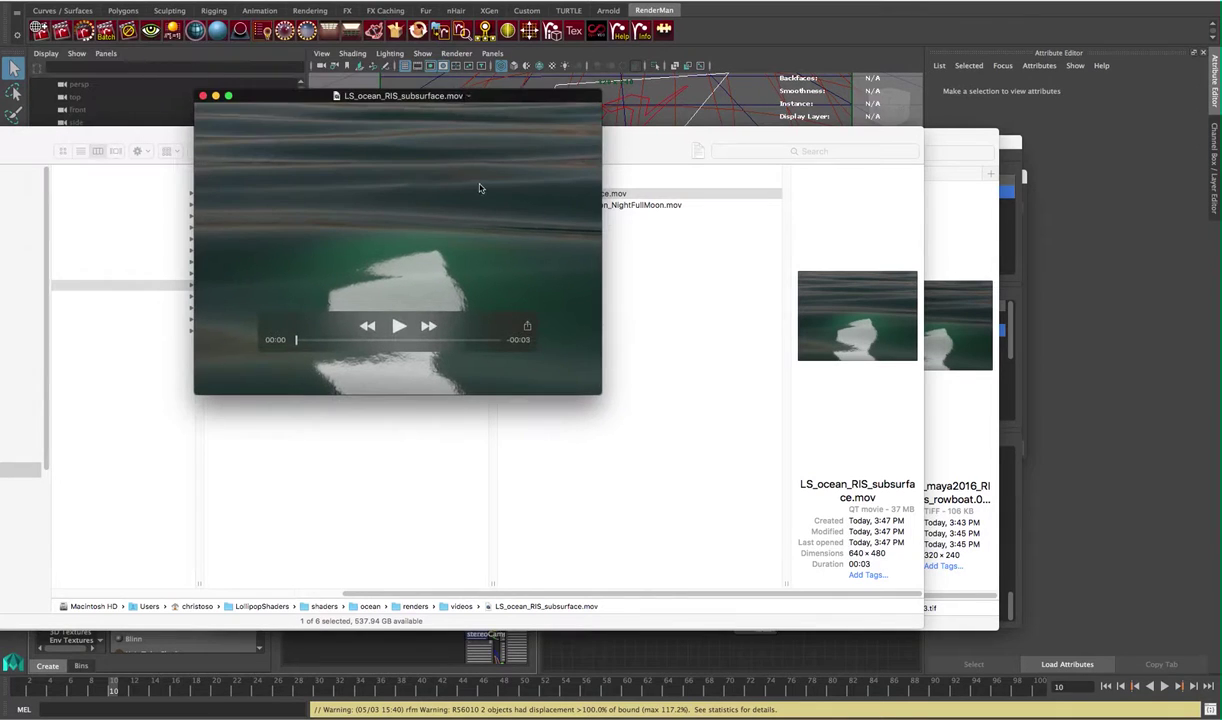
key("space")
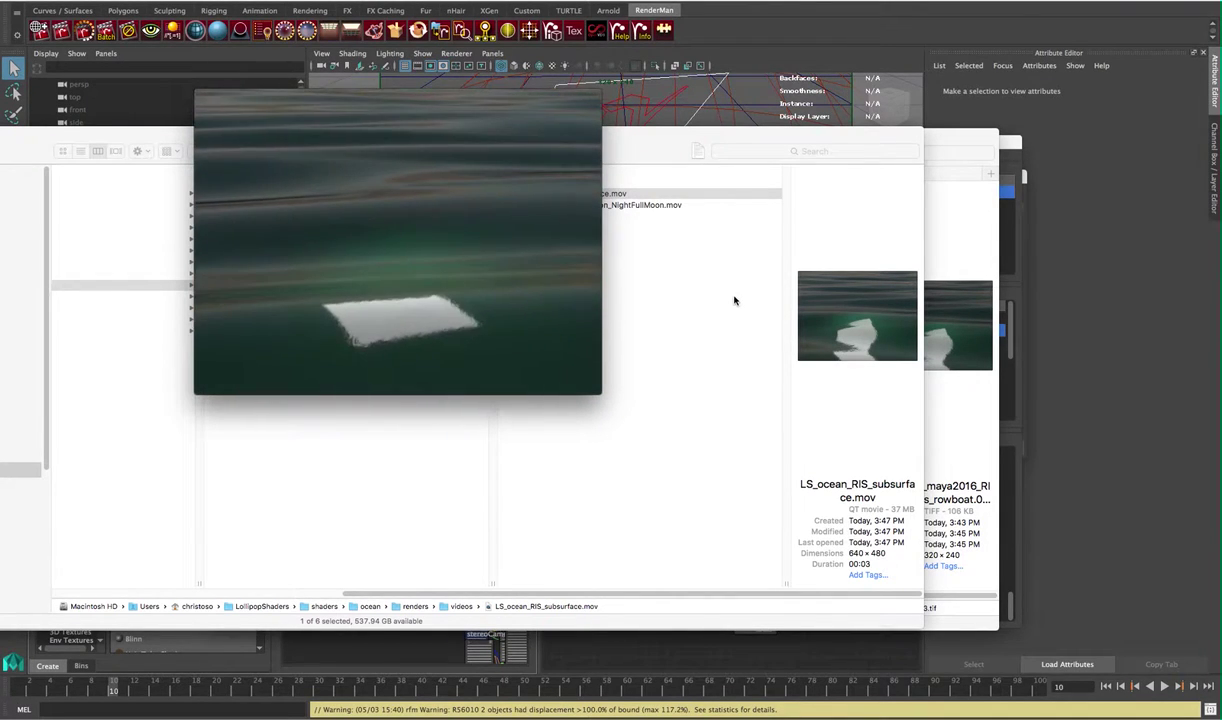
mouse_move(465, 262)
key("space")
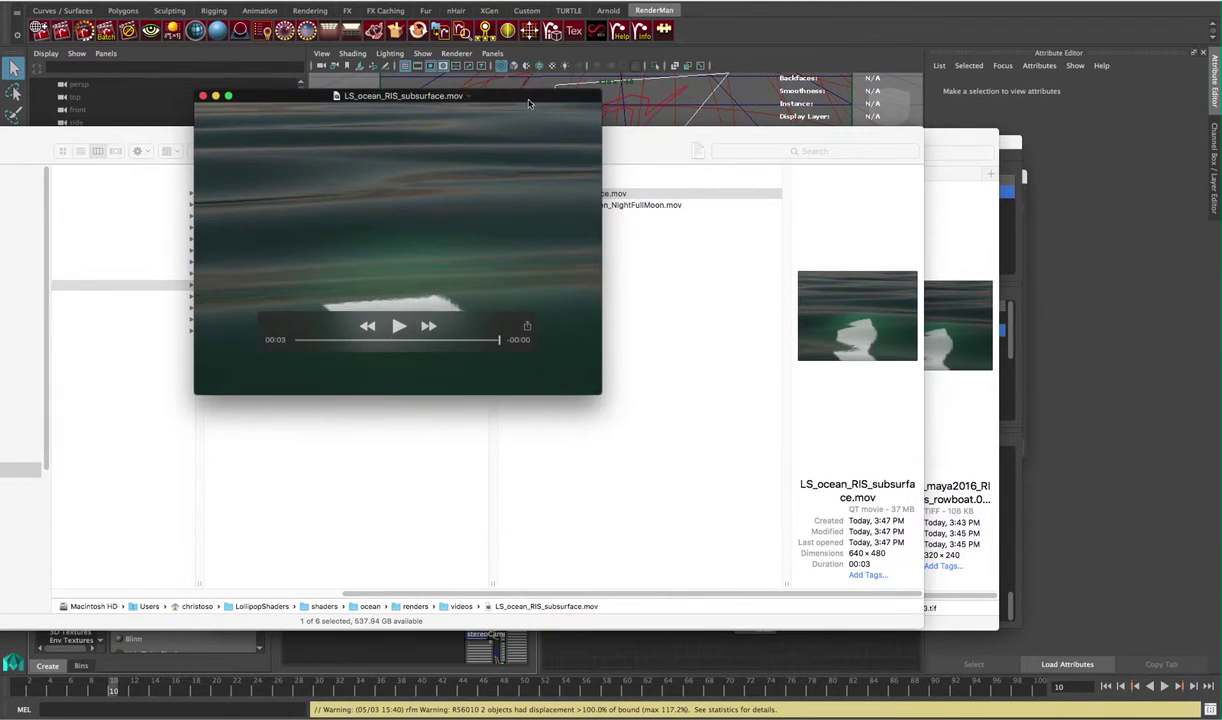
Open and play plausible_plane_DayNoon_NightFullMoon.mov twice
left_click_drag(508, 100, 345, 97)
left_click(546, 205)
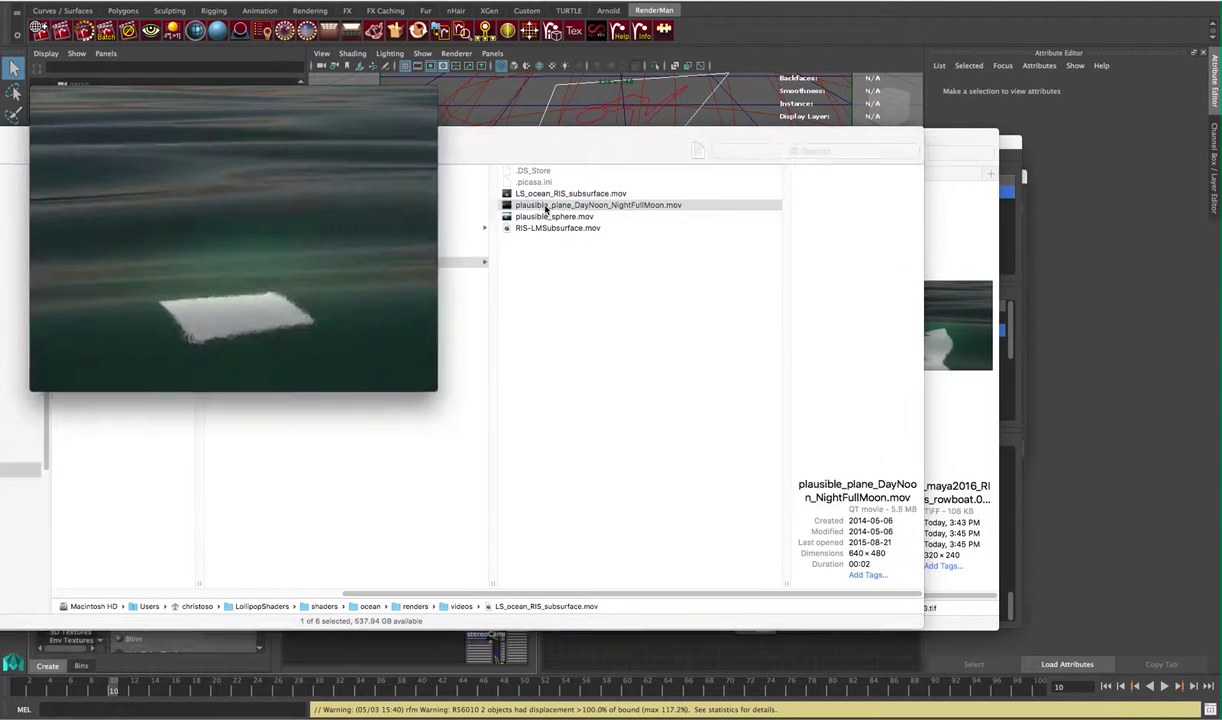
left_click_drag(399, 48, 757, 110)
key("space")
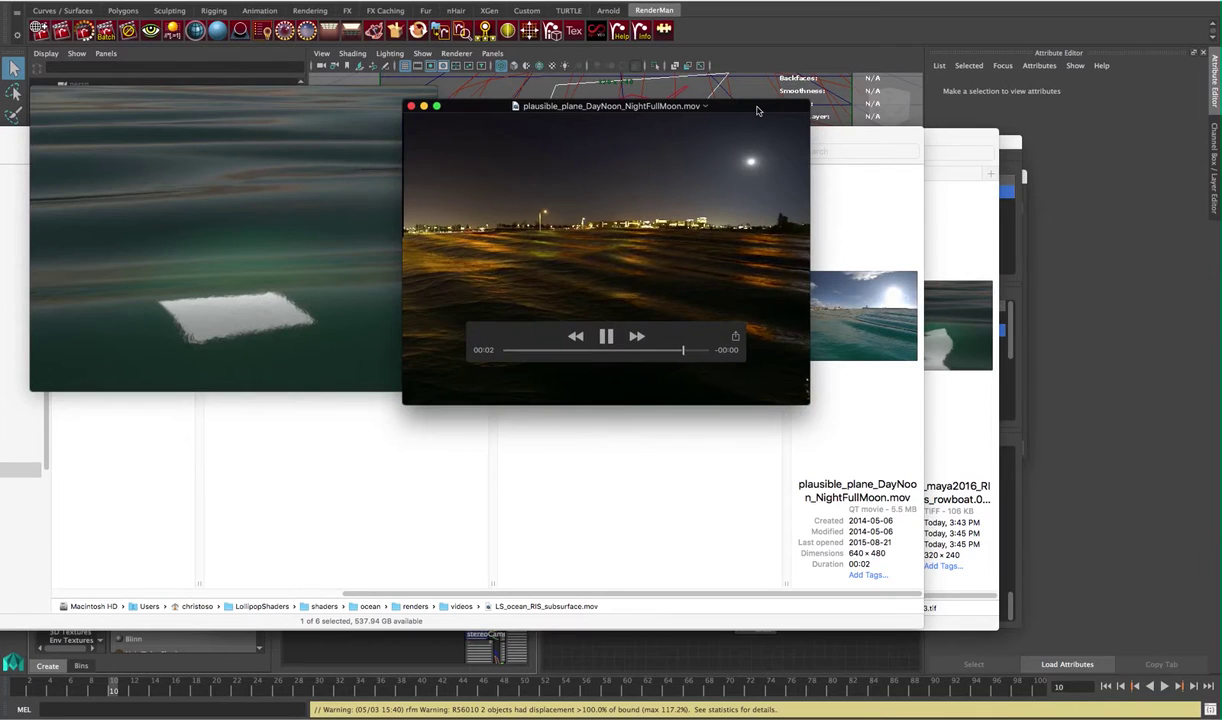
key("space")
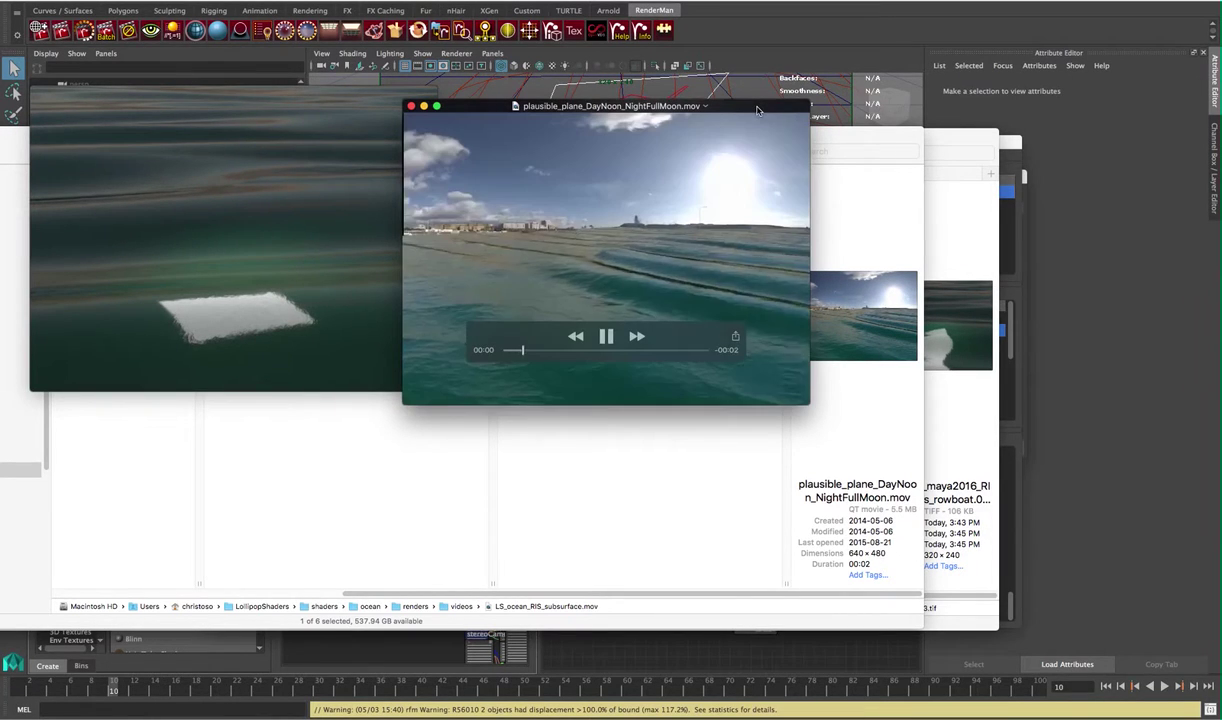
Open plausible_sphere.mov from the videos folder, then close it and return to Finder
left_click(816, 140)
double_click(572, 217)
left_click_drag(338, 59, 605, 103)
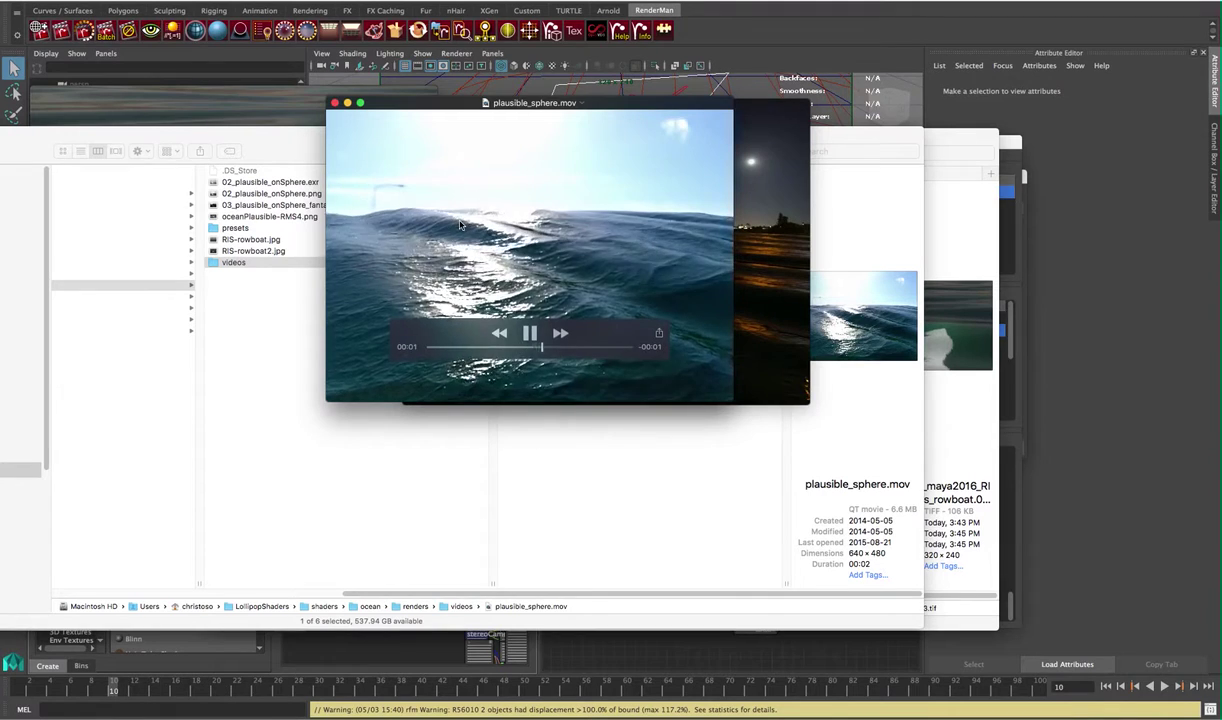
key("super+w")
key("super+Tab")
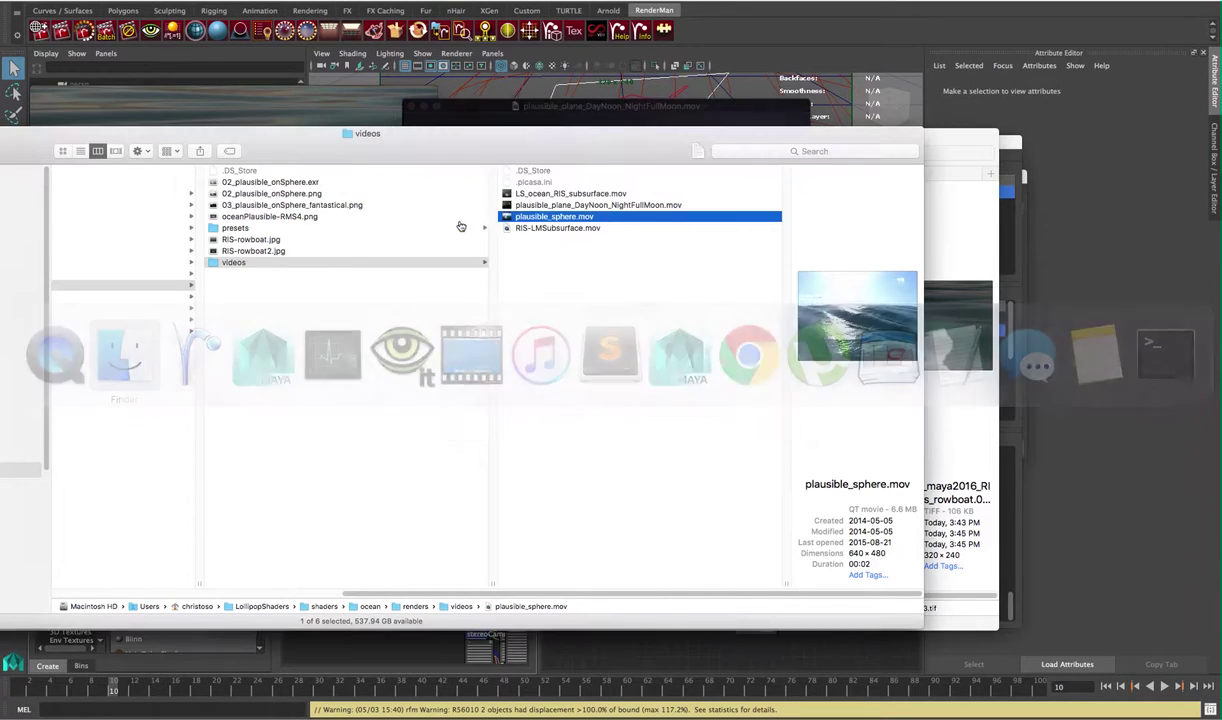
Select rowboat frames 0001–0005 in Finder and open them together in Preview
key("Up")
key("Up")
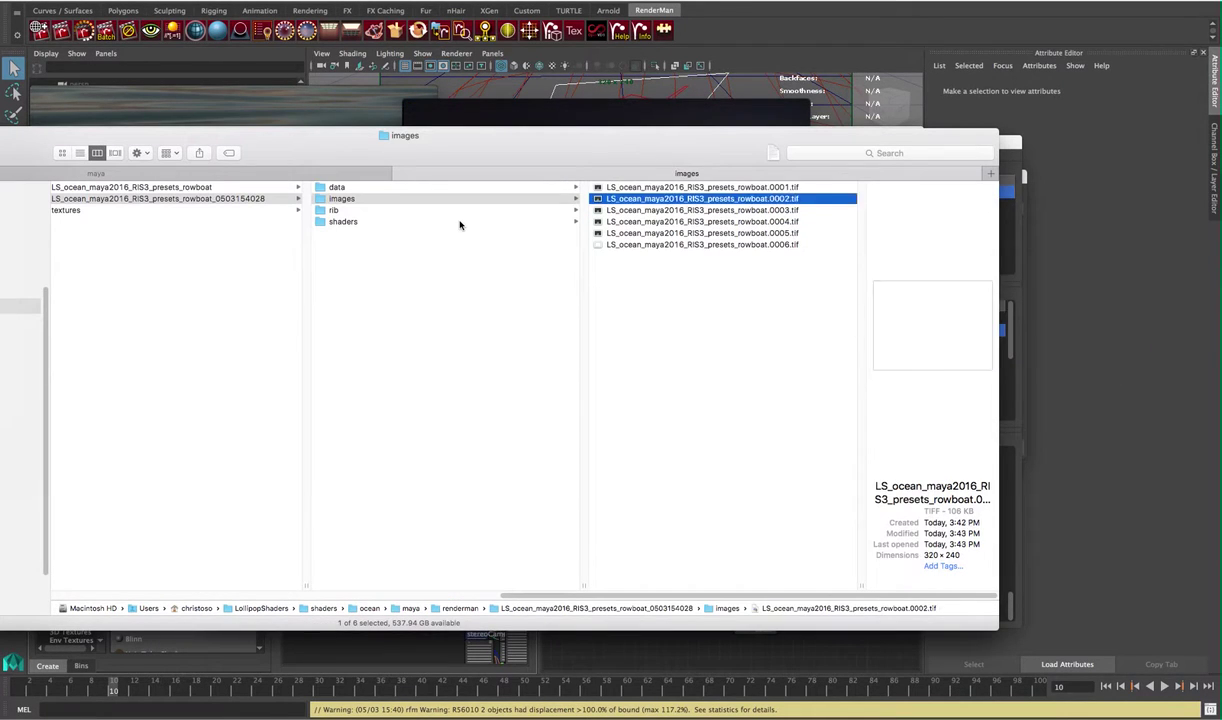
key("shift+Down")
key("shift+Down")
key("shift+Down")
key("shift+Down")
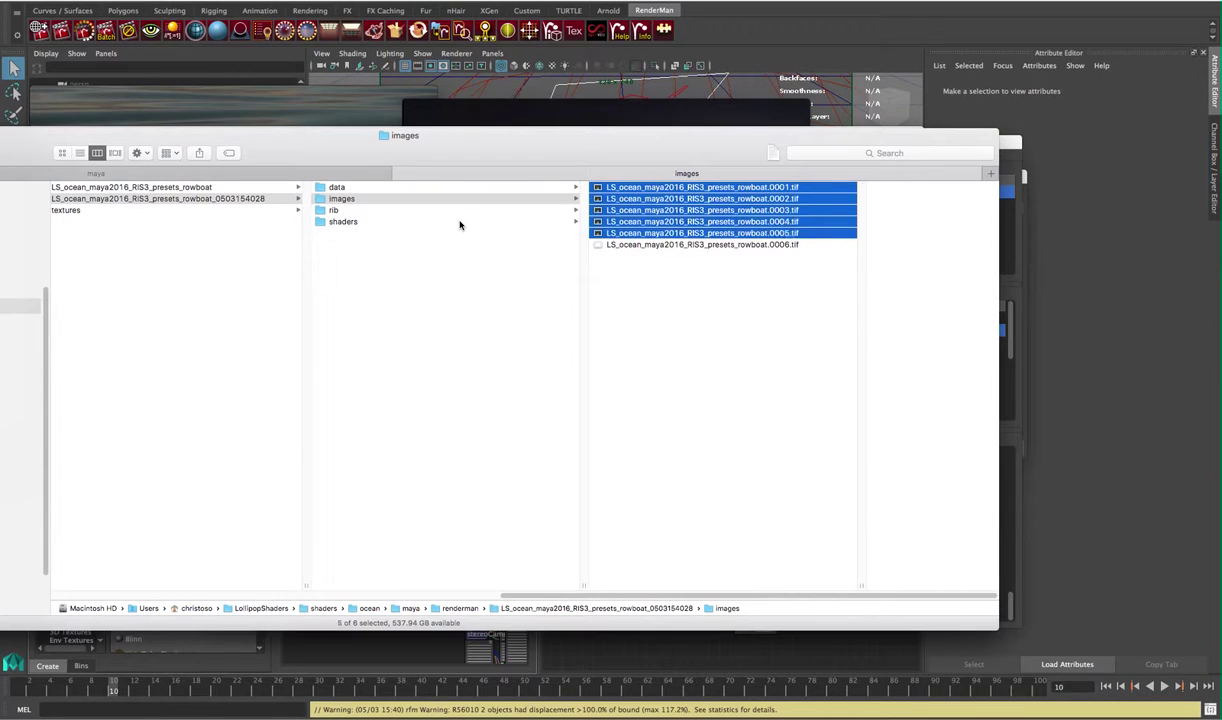
key("super+o")
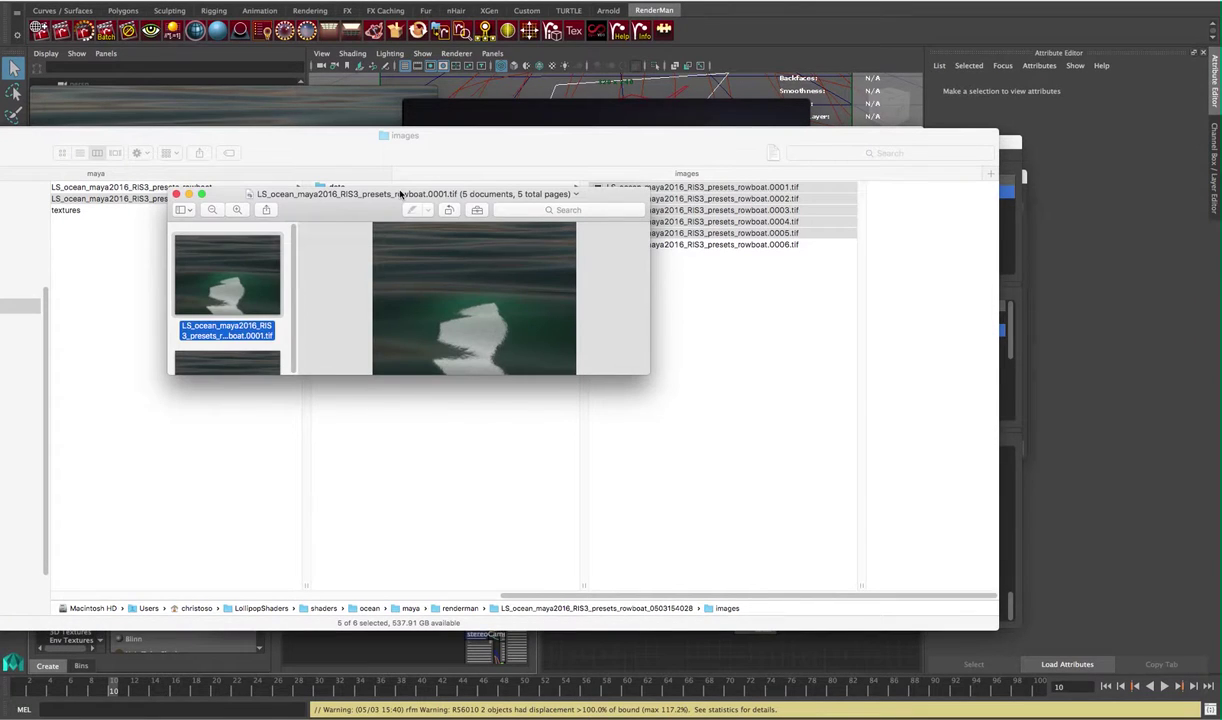
Flip back and forth between frames 0001 and 0005 to compare the ocean motion
key("Down")
key("Down")
key("Down")
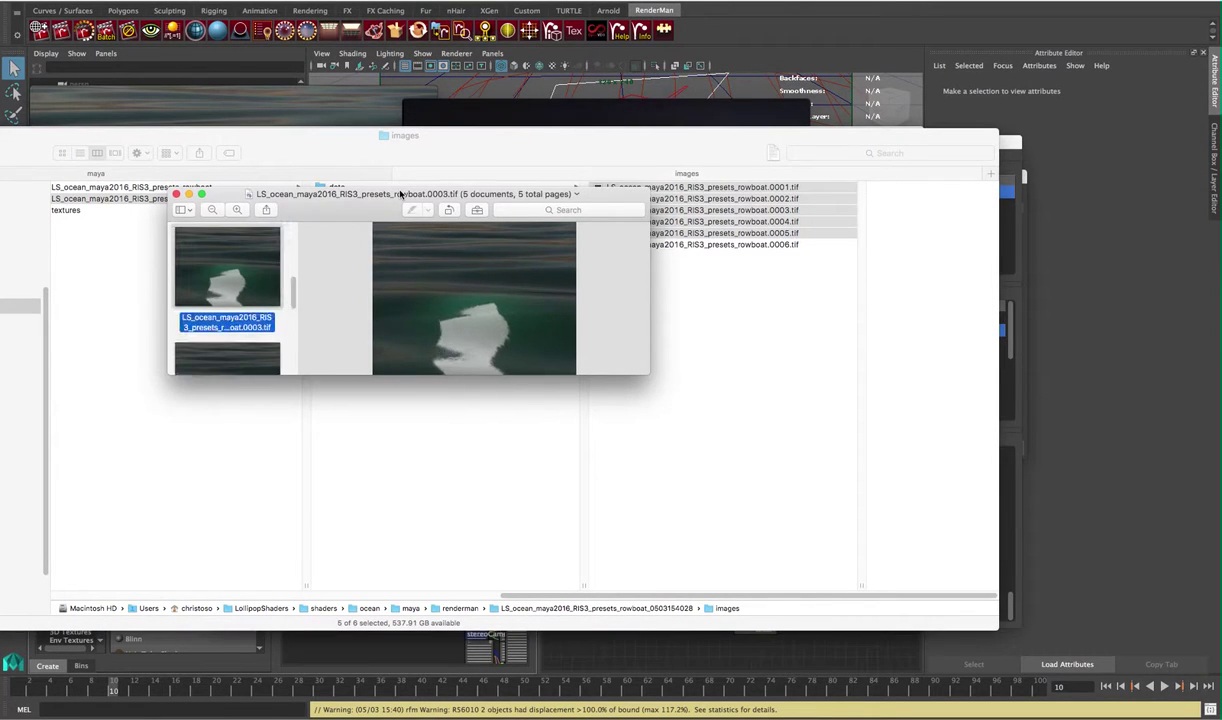
key("Down")
key("Up")
key("Up")
key("Up")
key("Up")
key("Down")
key("Up")
key("Down")
key("Up")
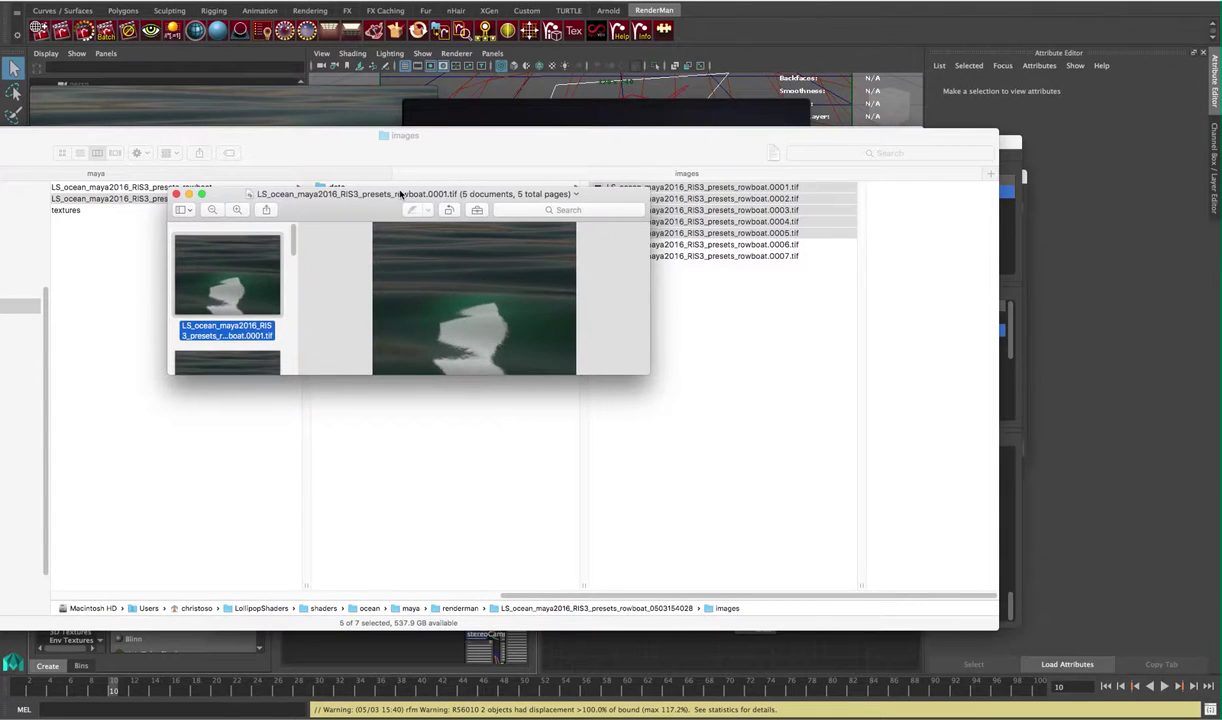
key("Down")
key("Up")
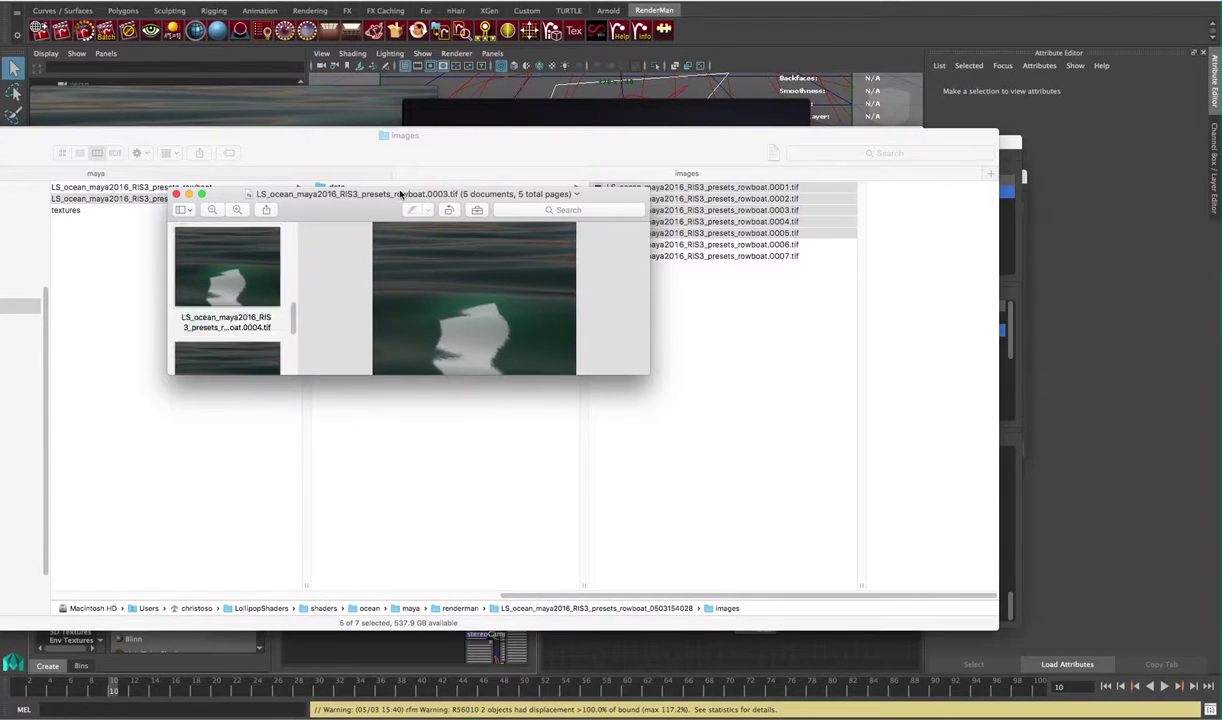
key("Down")
key("Down")
key("Down")
key("Down")
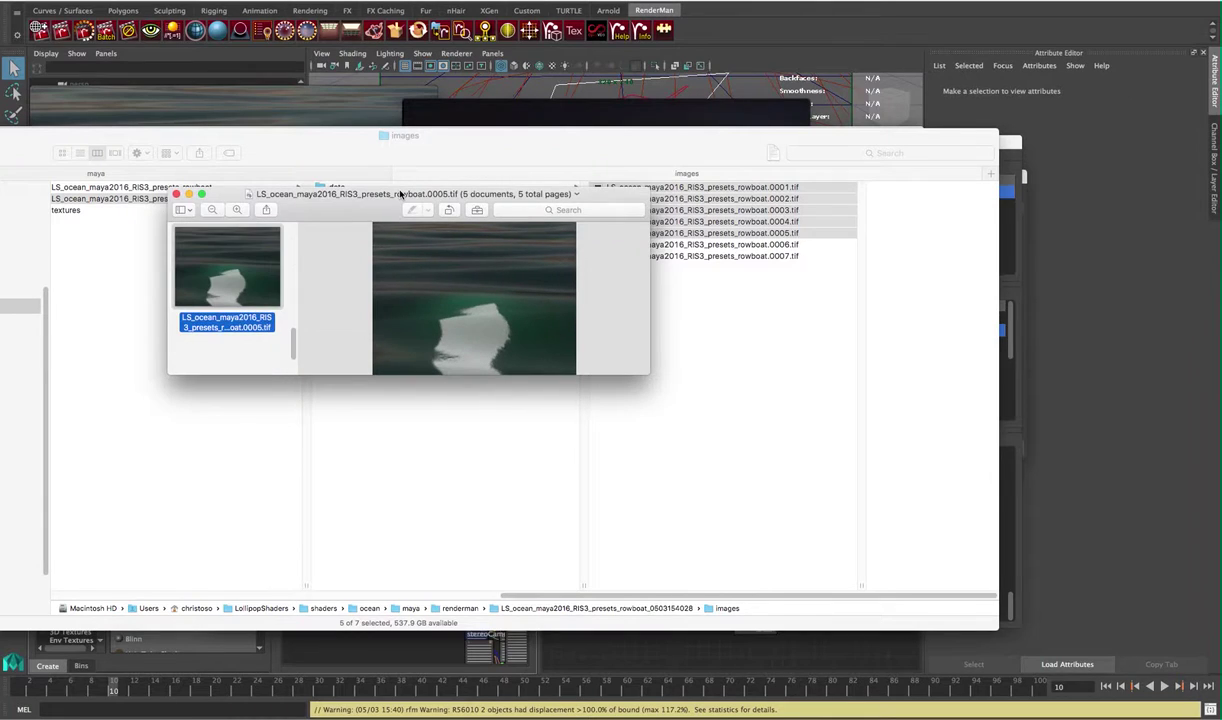